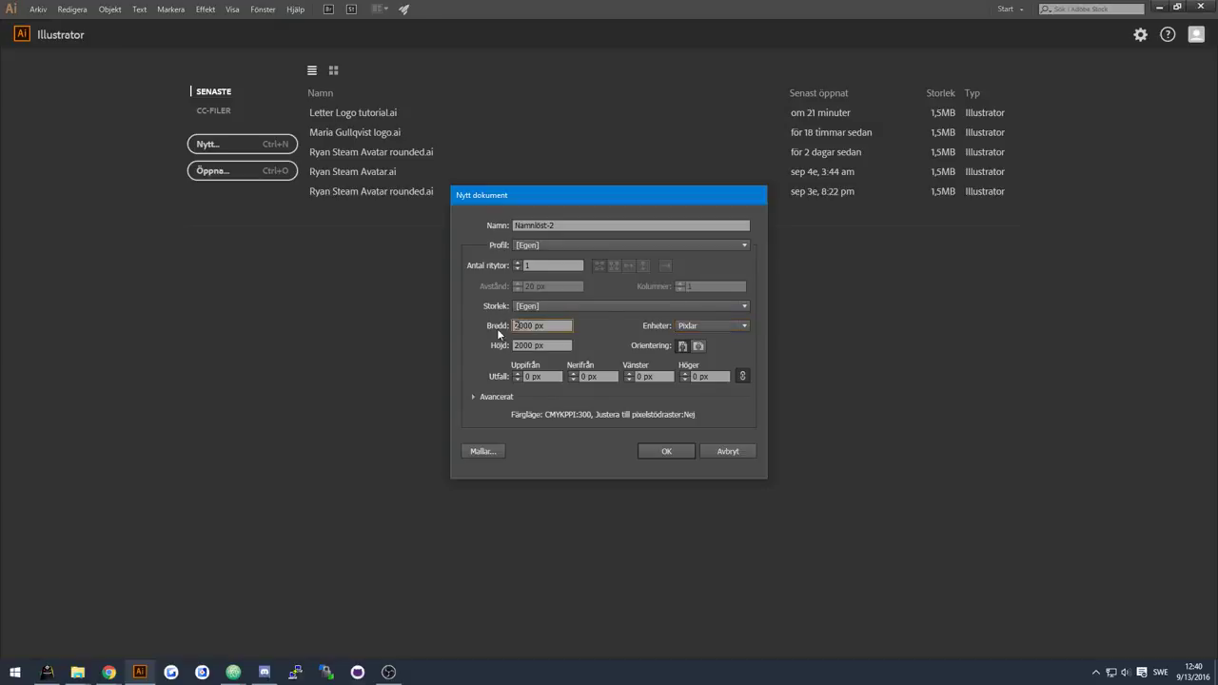
# Step: Create a new square document with one artboard of 1000 by 1000 px
pyautogui.click(683, 452)
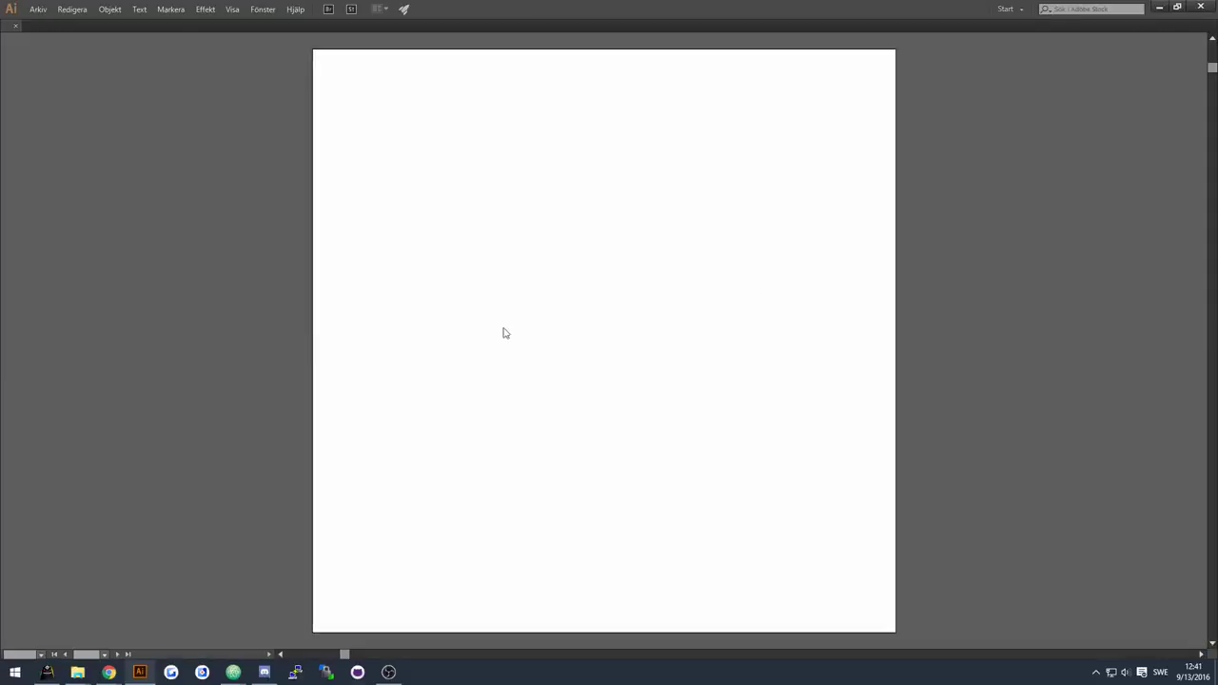
pyautogui.scroll(-1, 618, 297)
pyautogui.moveTo(677, 655); pyautogui.dragTo(691, 659)
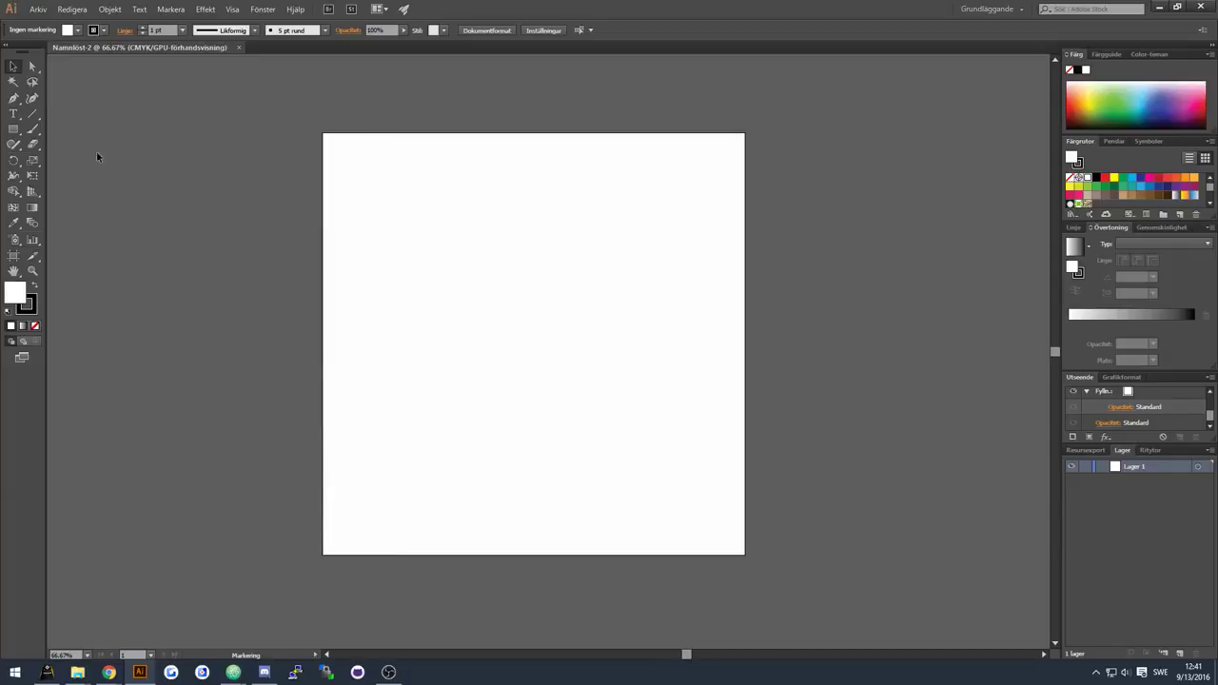
# Step: Add the text letter N near the middle of the artboard and set its font size to 800 pt
pyautogui.click(13, 115)
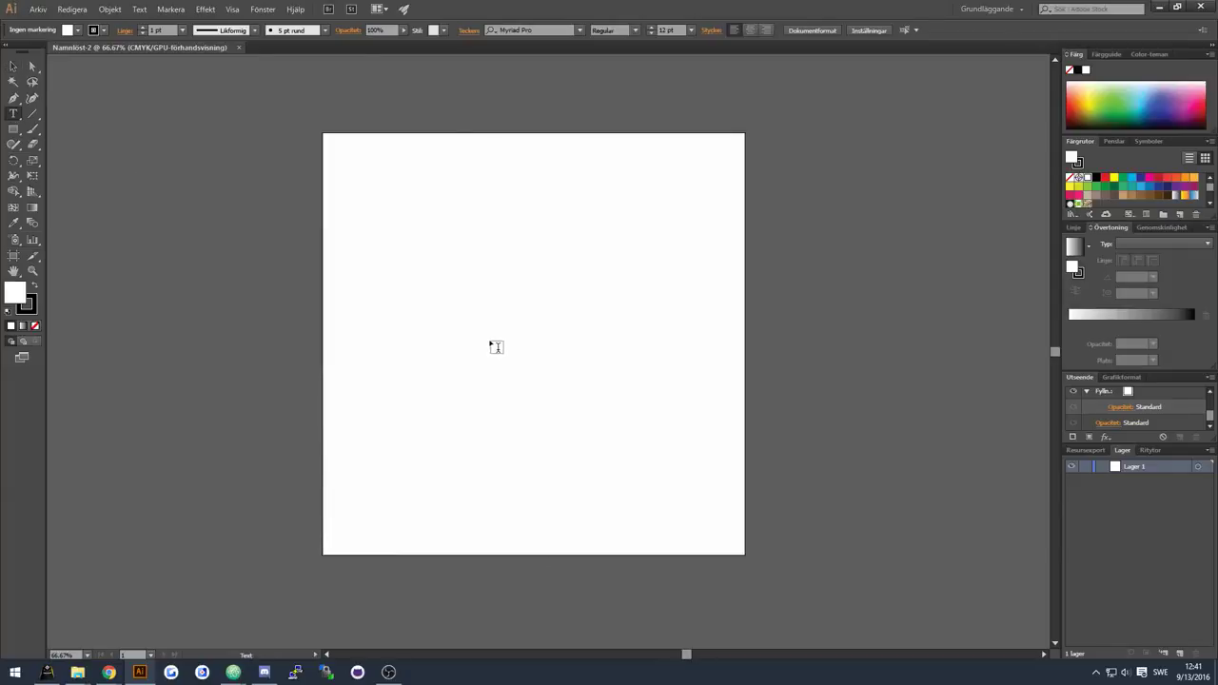
pyautogui.click(495, 346)
pyautogui.press('Escape')
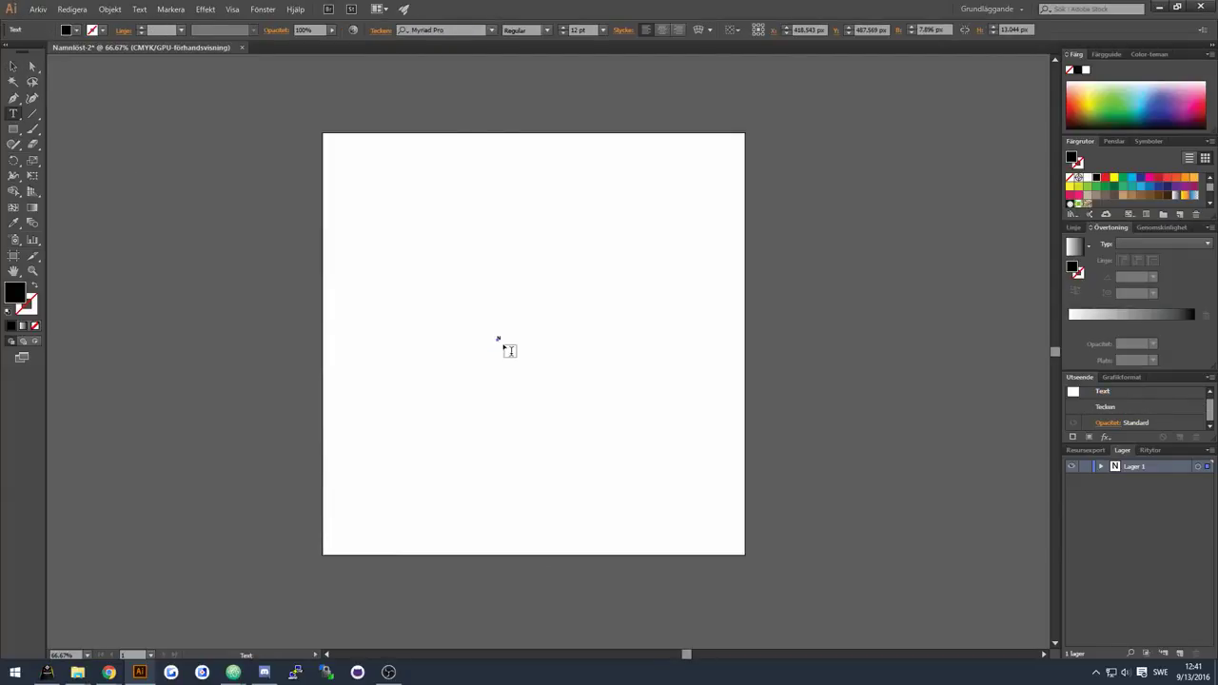
pyautogui.click(582, 25)
pyautogui.write('800')
pyautogui.press('Return')
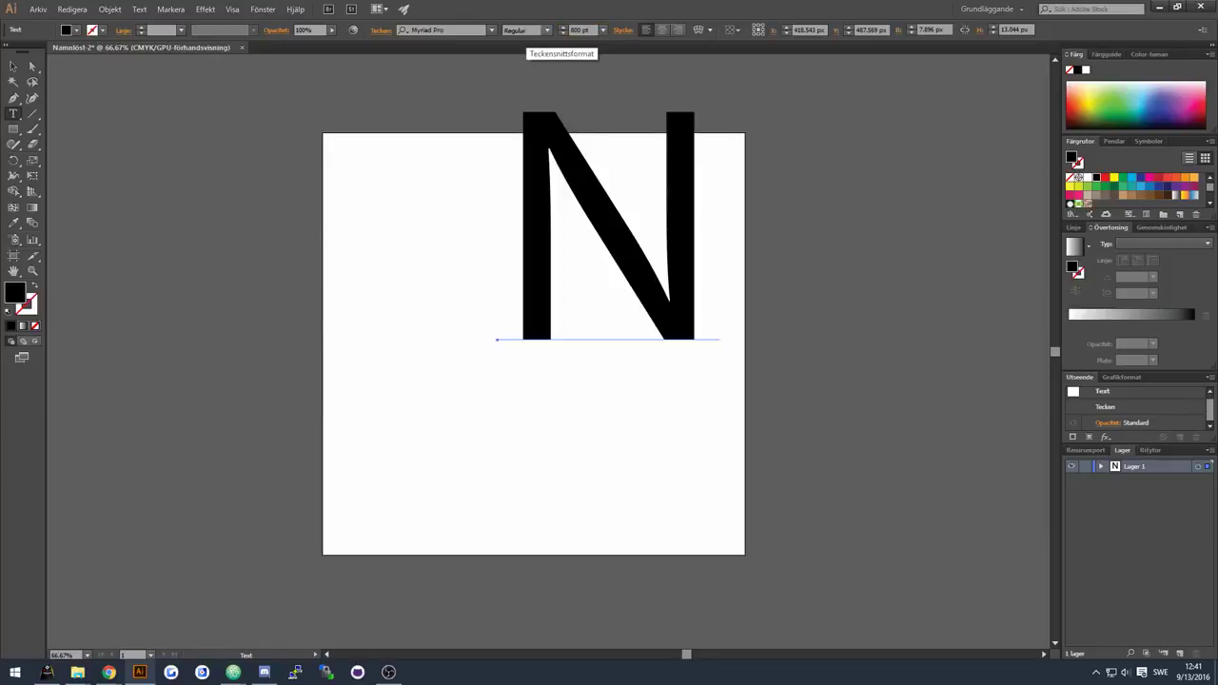
# Step: Change the letter N's font to Roboto in the Bold style
pyautogui.click(468, 30)
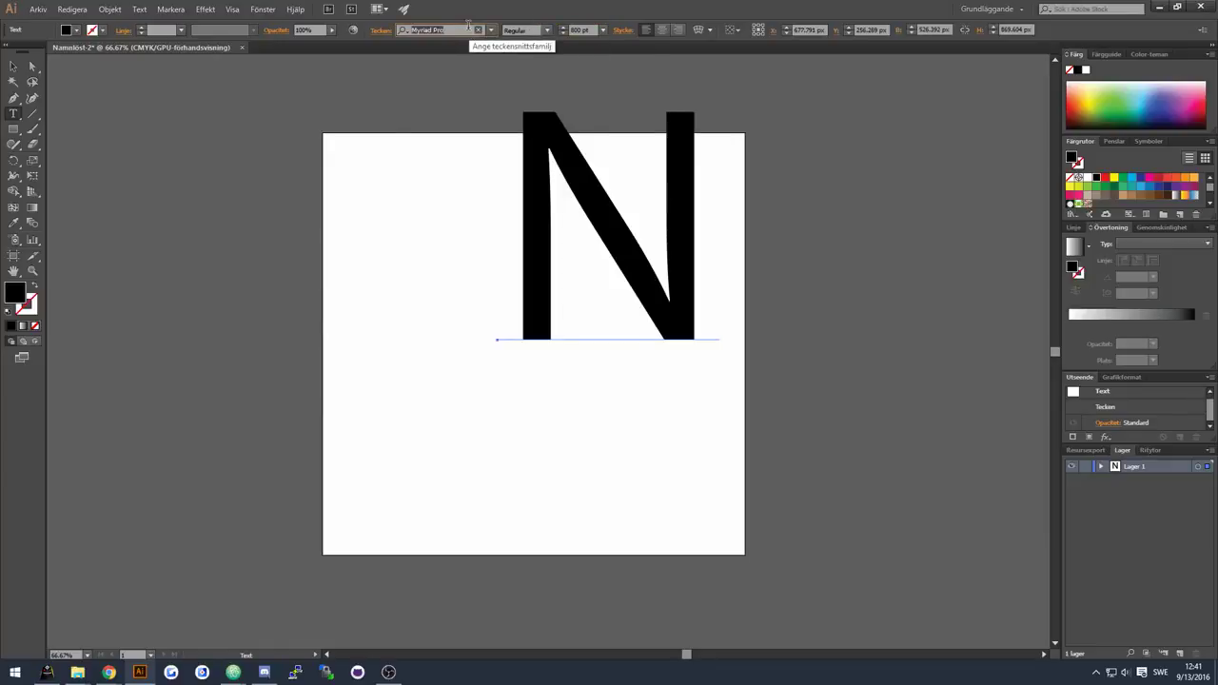
pyautogui.write('roboto')
pyautogui.press('Escape')
pyautogui.click(547, 30)
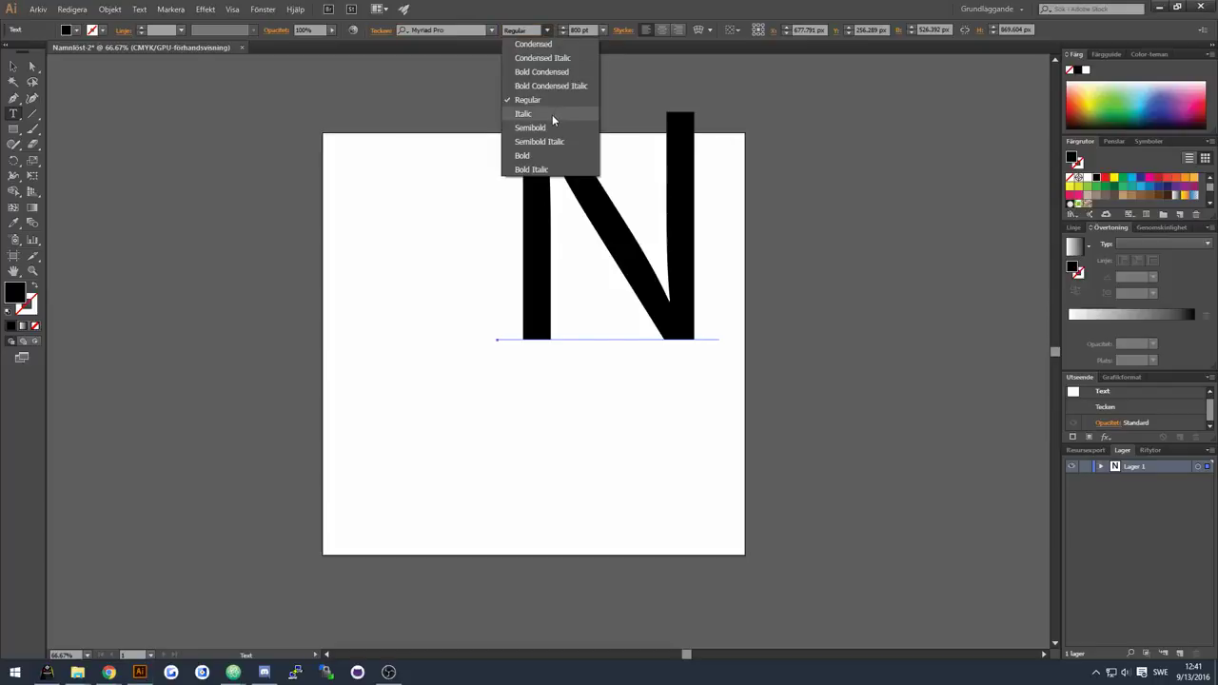
pyautogui.click(547, 154)
pyautogui.write('roboto')
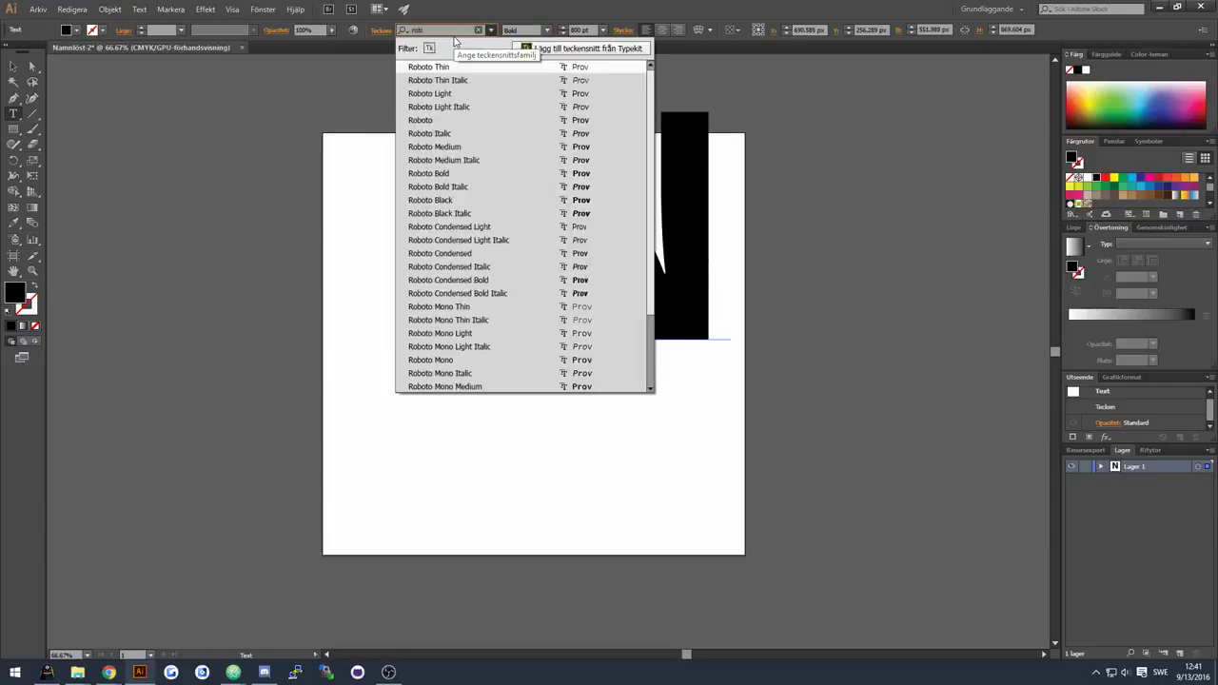
pyautogui.press('Return')
pyautogui.click(547, 30)
pyautogui.click(537, 157)
# Step: Move the letter N to the centre of the artboard
pyautogui.press('v')
pyautogui.moveTo(636, 221); pyautogui.dragTo(553, 340)
pyautogui.moveTo(653, 173); pyautogui.dragTo(625, 214)
pyautogui.moveTo(579, 369)
pyautogui.mouseDown()
pyautogui.moveTo(583, 358)
pyautogui.moveTo(576, 369)
pyautogui.mouseUp()
pyautogui.click(766, 348)
# Step: Show the rulers, place four vertical guides along the edges of the N's two stems, and delete the letter
pyautogui.hotkey('ctrl', '1')
pyautogui.hotkey('ctrl', 'r')
pyautogui.moveTo(55, 191); pyautogui.dragTo(584, 196)
pyautogui.moveTo(57, 214); pyautogui.dragTo(637, 229)
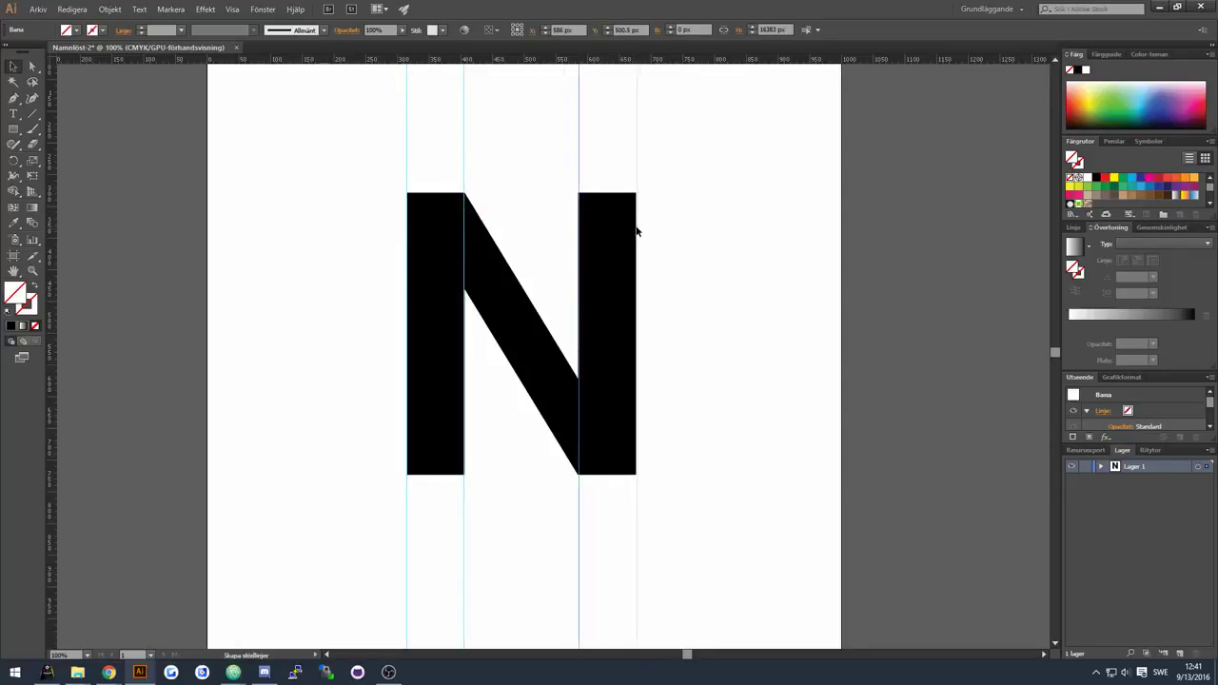
pyautogui.click(483, 237)
pyautogui.press('Delete')
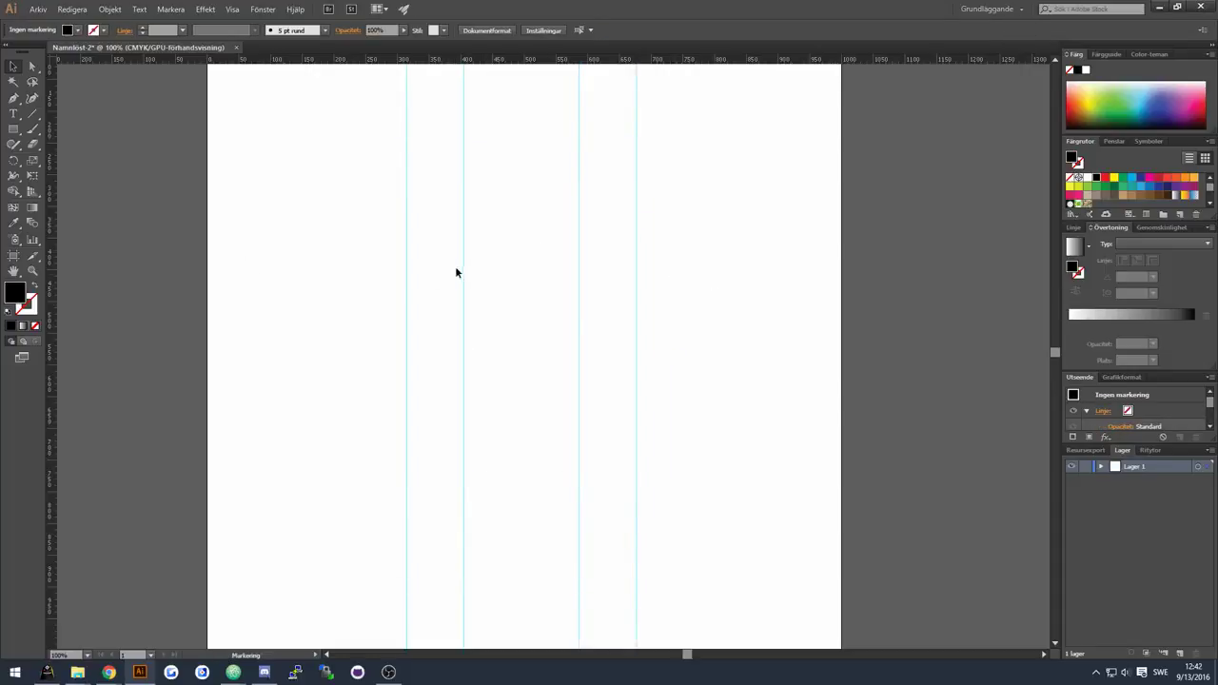
# Step: Duplicate the leftmost vertical guide and rotate the copy 45° so that it descends to the right
pyautogui.moveTo(407, 275); pyautogui.dragTo(360, 290)
pyautogui.rightClick(359, 290)
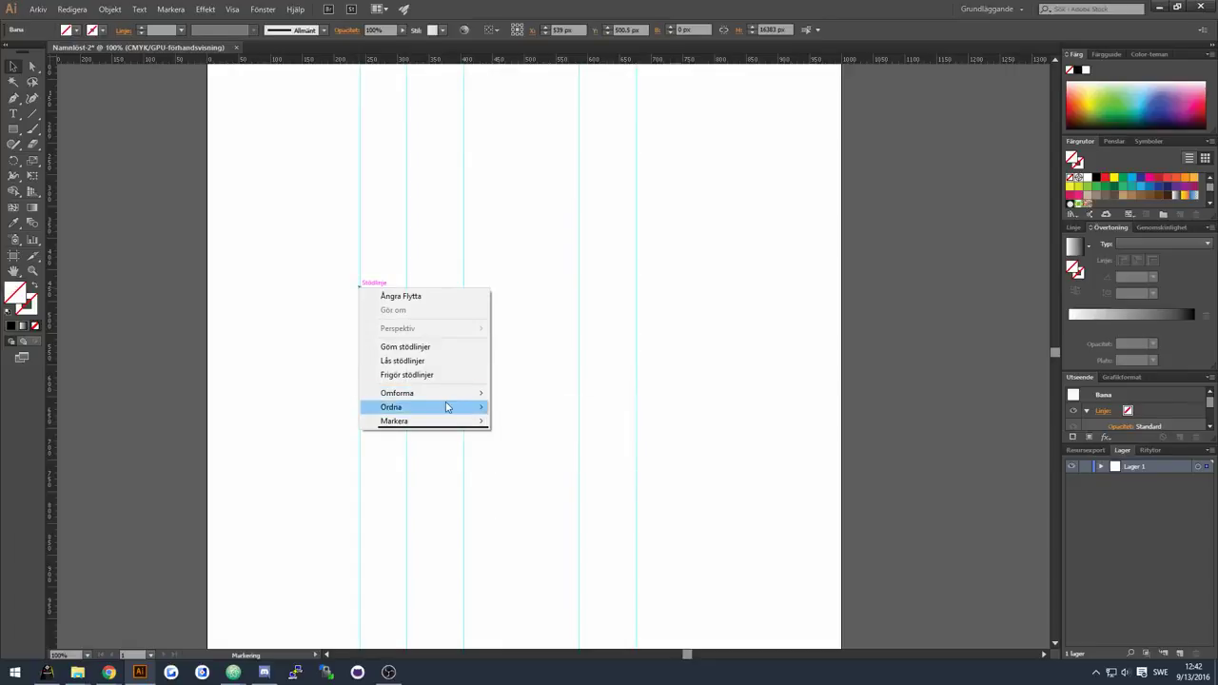
pyautogui.moveTo(472, 396)
pyautogui.click(521, 425)
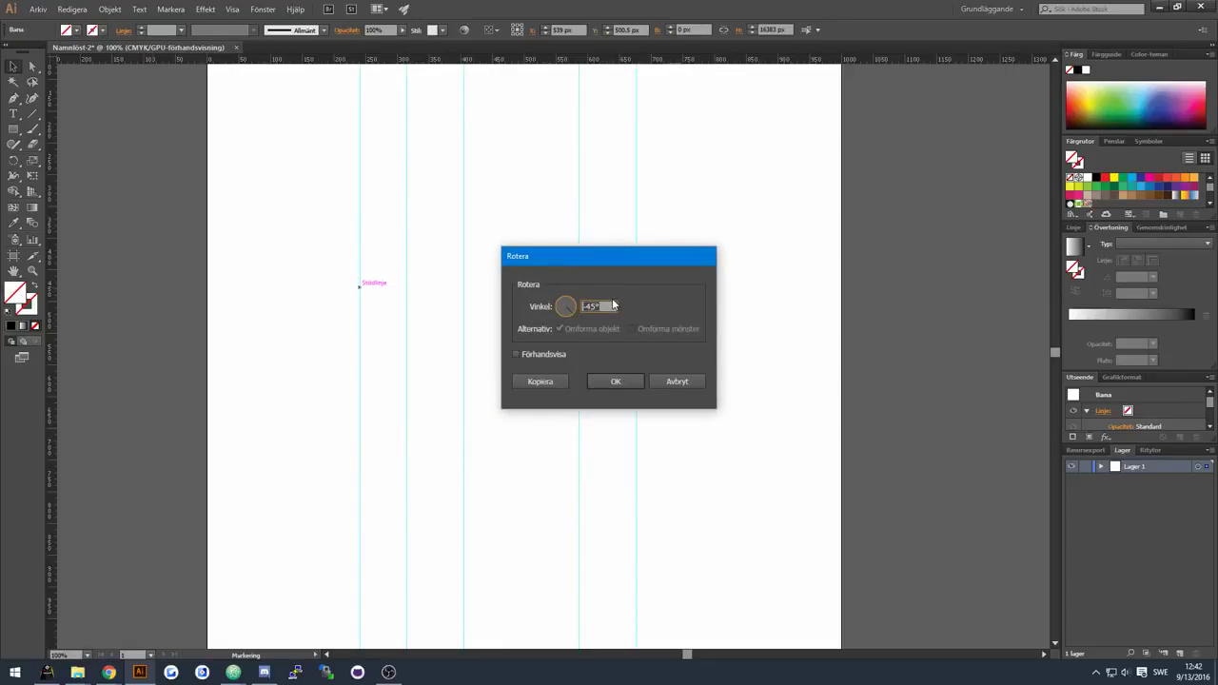
pyautogui.press('Return')
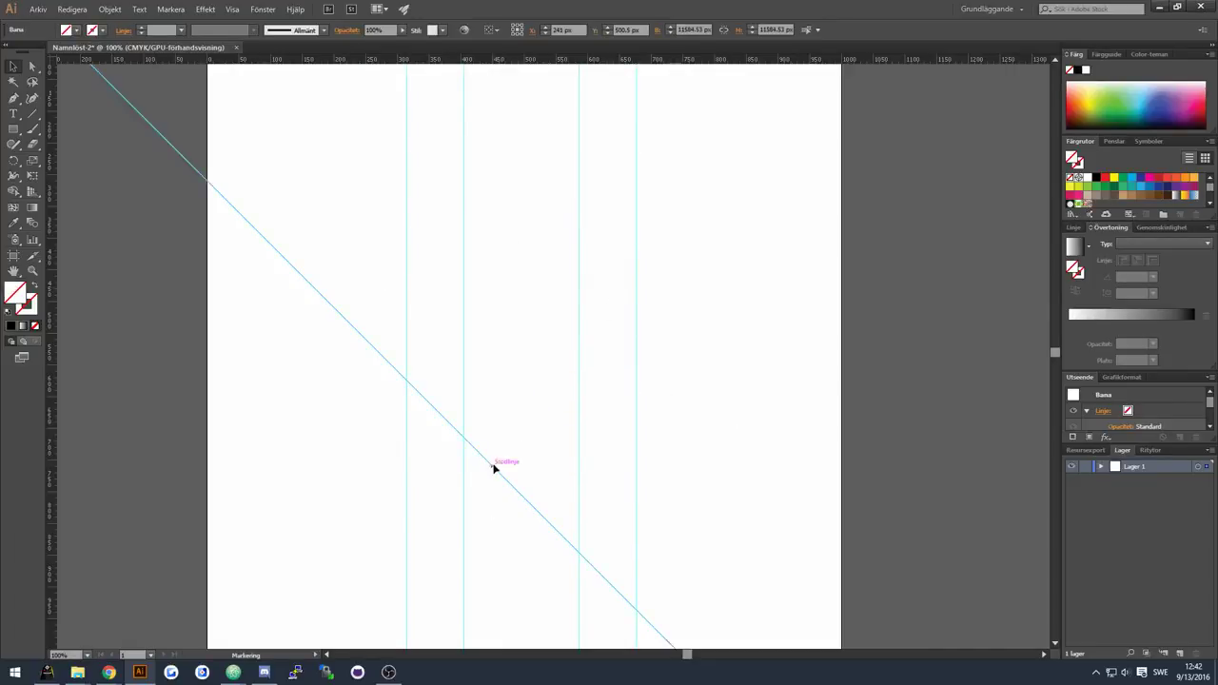
# Step: Move the diagonal guide up across the stem guides and place a parallel copy of it just below
pyautogui.moveTo(492, 465); pyautogui.dragTo(571, 299)
pyautogui.rightClick(325, 305)
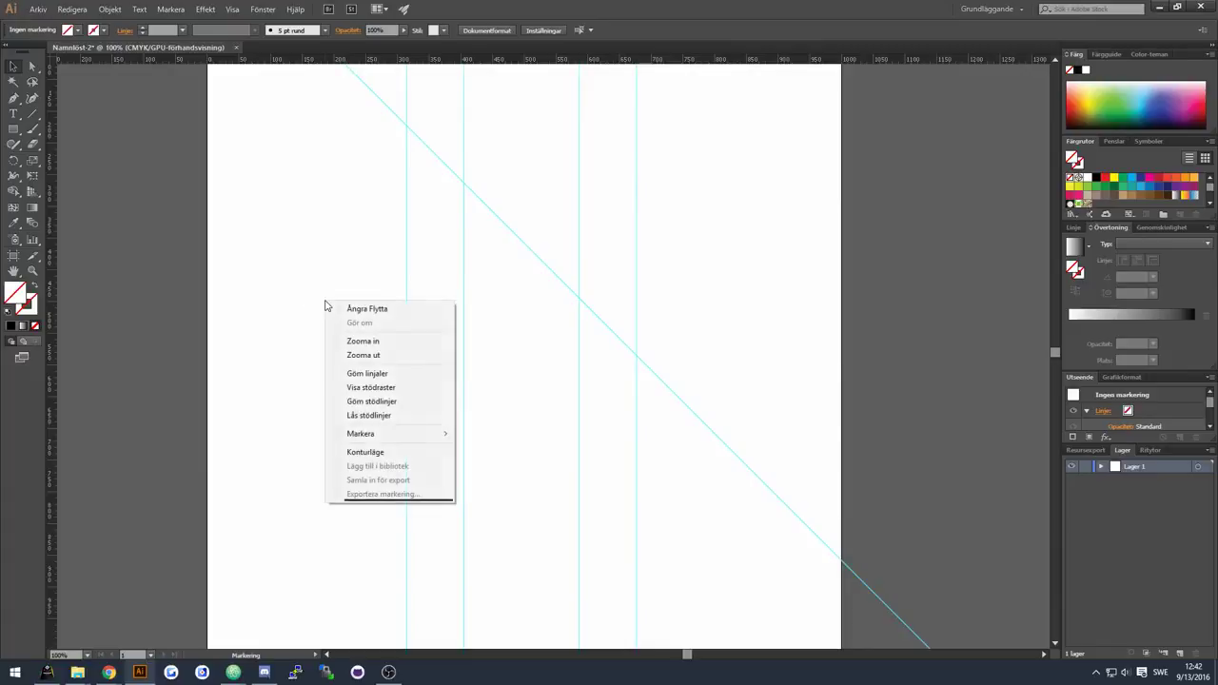
pyautogui.click(436, 234)
pyautogui.moveTo(508, 225); pyautogui.dragTo(512, 336)
pyautogui.click(357, 298)
pyautogui.click(332, 340)
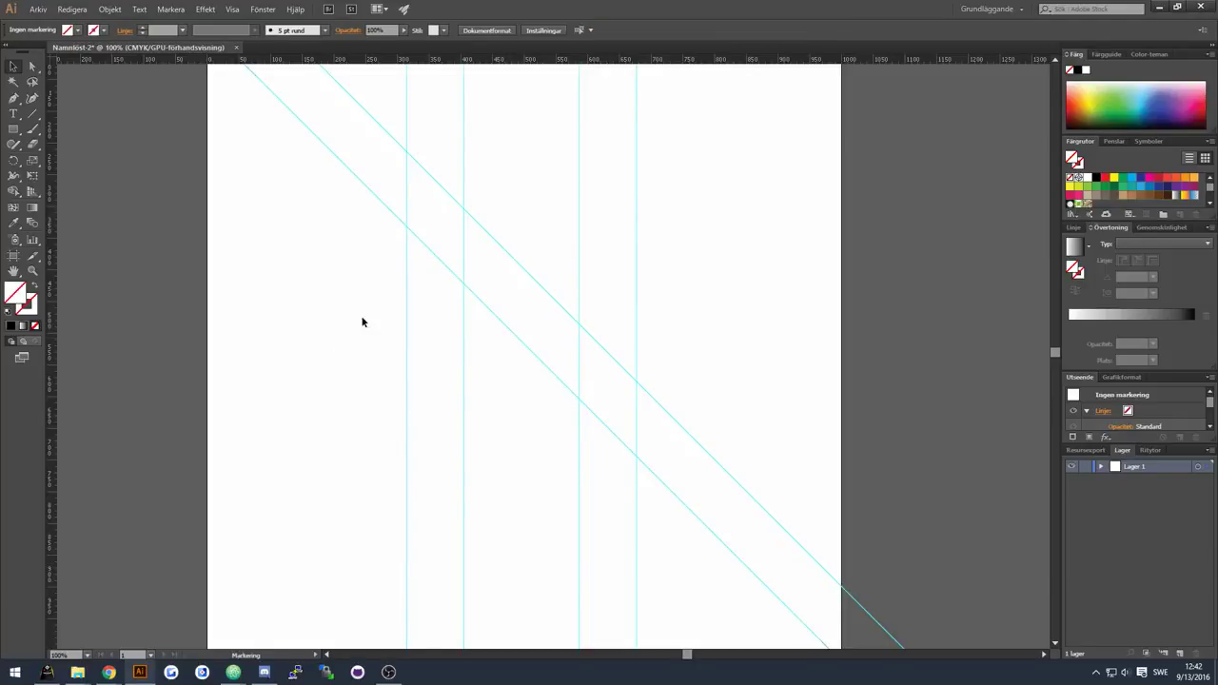
# Step: Copy and paste the leftmost vertical guide and rotate the pasted guide by -45°
pyautogui.rightClick(350, 304)
pyautogui.moveTo(388, 433)
pyautogui.click(407, 253)
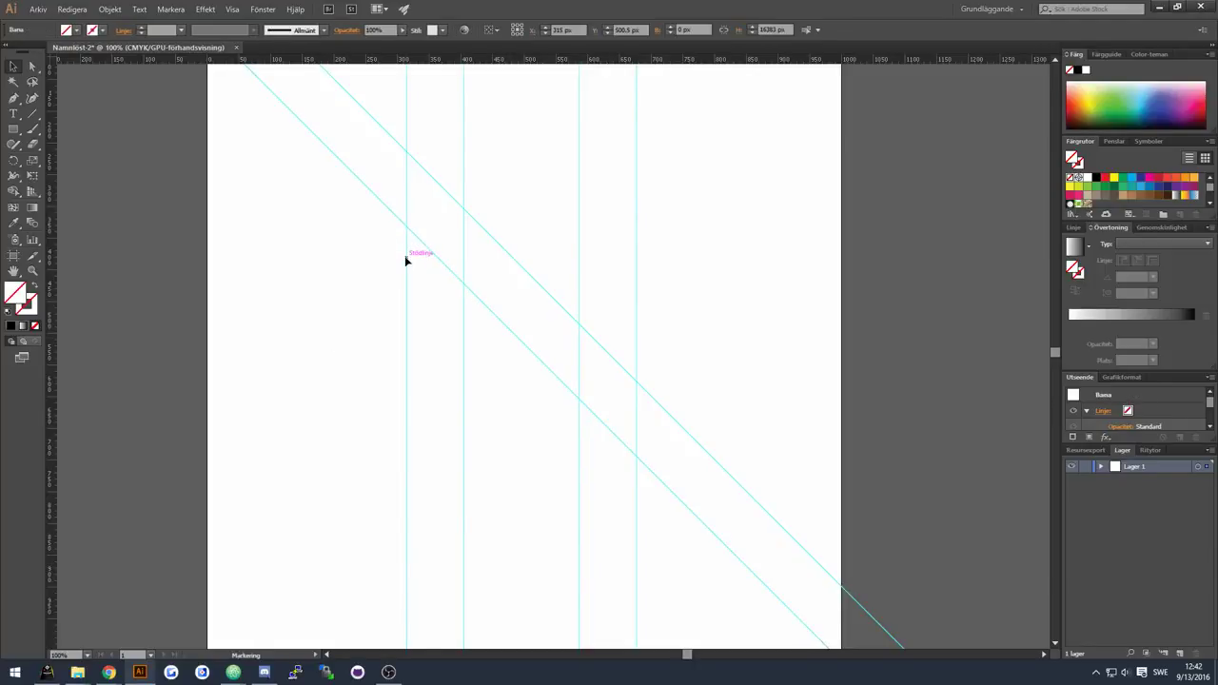
pyautogui.hotkey('ctrl', 'c')
pyautogui.hotkey('ctrl', 'v')
pyautogui.rightClick(550, 233)
pyautogui.moveTo(634, 340)
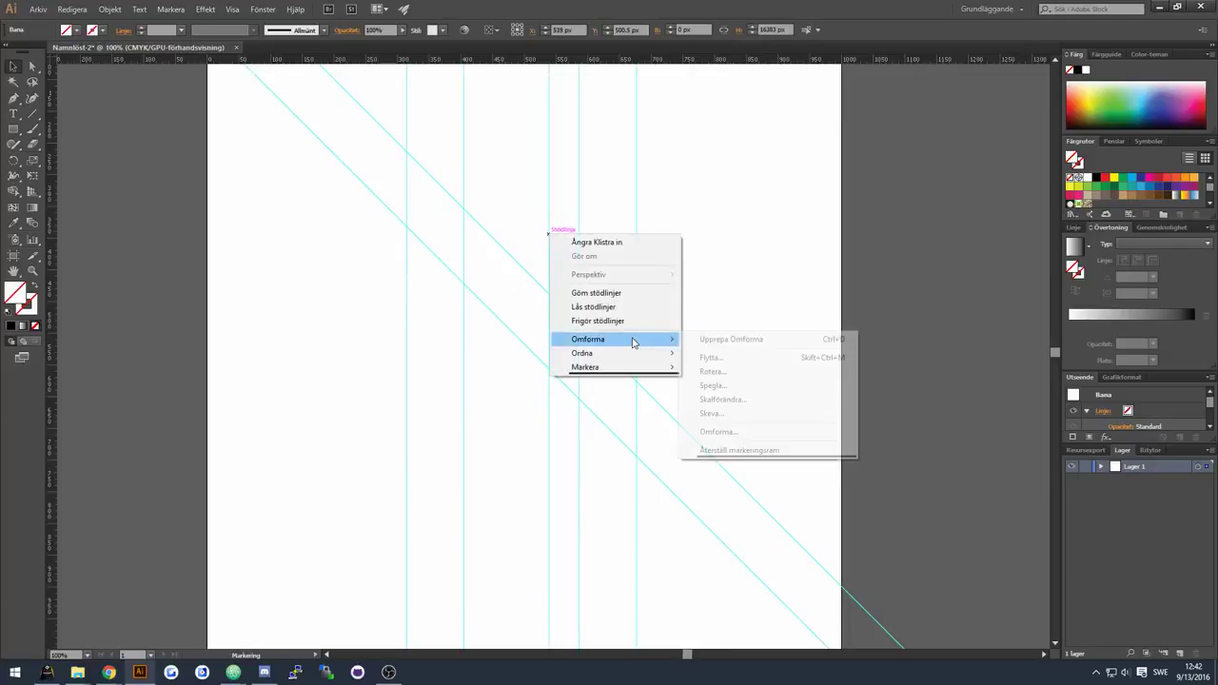
pyautogui.click(729, 371)
pyautogui.write('-45')
pyautogui.press('Return')
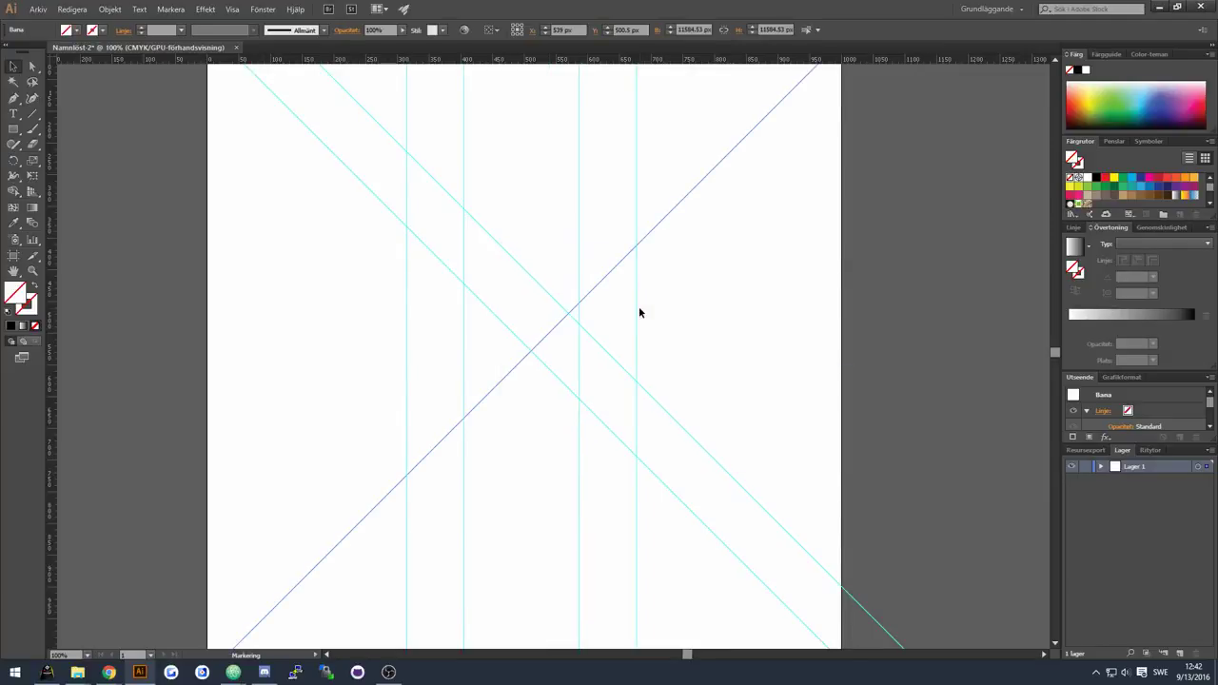
# Step: Place the rising diagonal guide and a copy across both ends of the descending pair, and move the outer vertical guides slightly outward
pyautogui.moveTo(613, 271); pyautogui.dragTo(481, 155)
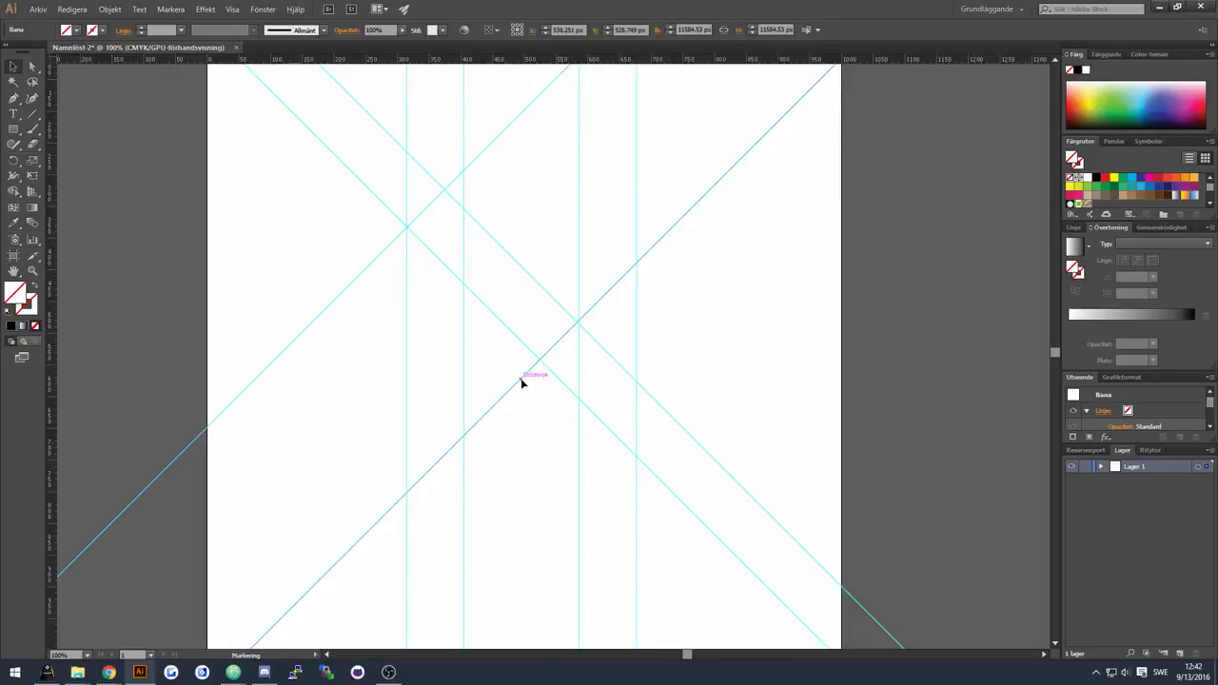
pyautogui.moveTo(521, 381); pyautogui.dragTo(581, 435)
pyautogui.click(530, 405)
pyautogui.moveTo(407, 292); pyautogui.dragTo(398, 294)
pyautogui.moveTo(637, 314); pyautogui.dragTo(647, 315)
# Step: Rename the layer containing the guides as Guidelines and lock it
pyautogui.hotkey('ctrl', 'a')
pyautogui.doubleClick(1137, 466)
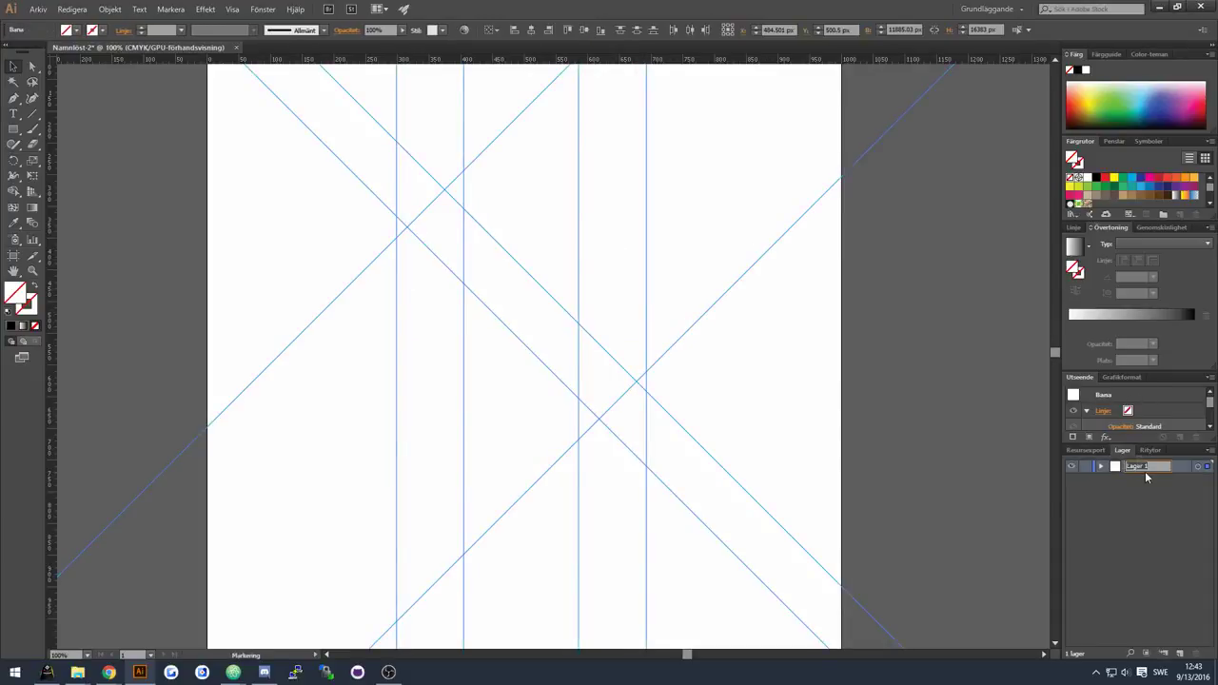
pyautogui.click(1085, 466)
pyautogui.click(1072, 466)
pyautogui.click(1071, 466)
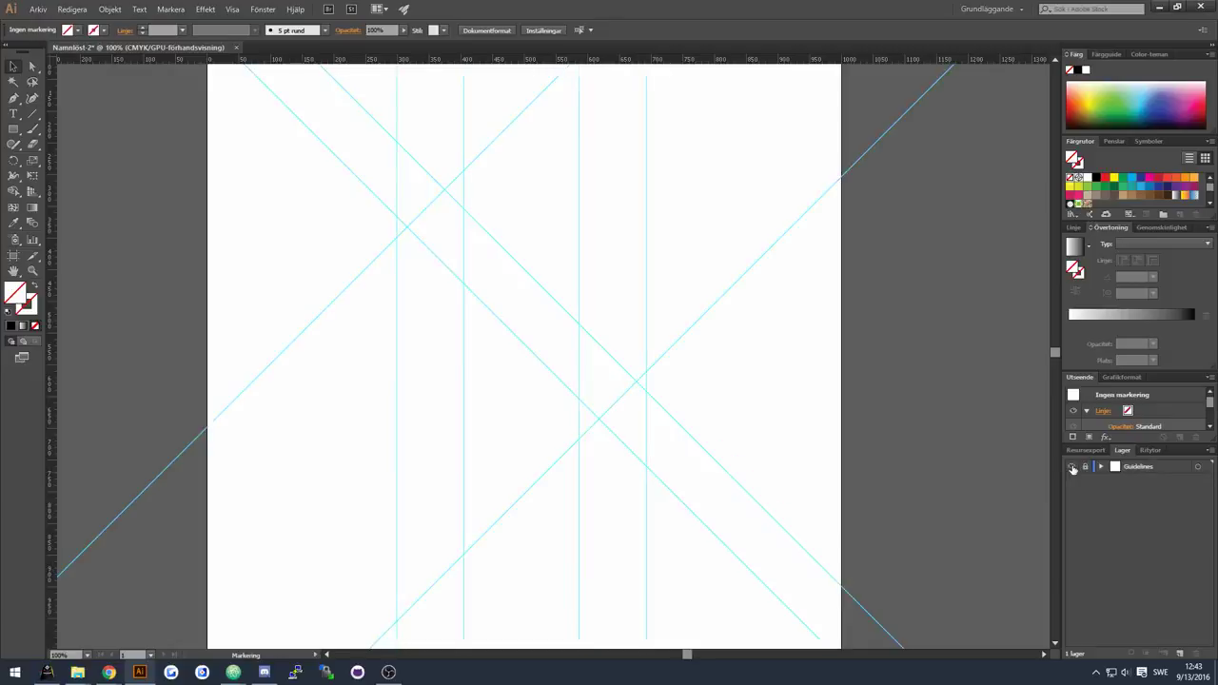
# Step: On a new layer, draw the diagonal bar's upper-left end with the Pen tool, curving the path at both guide intersections
pyautogui.click(1178, 652)
pyautogui.press('p')
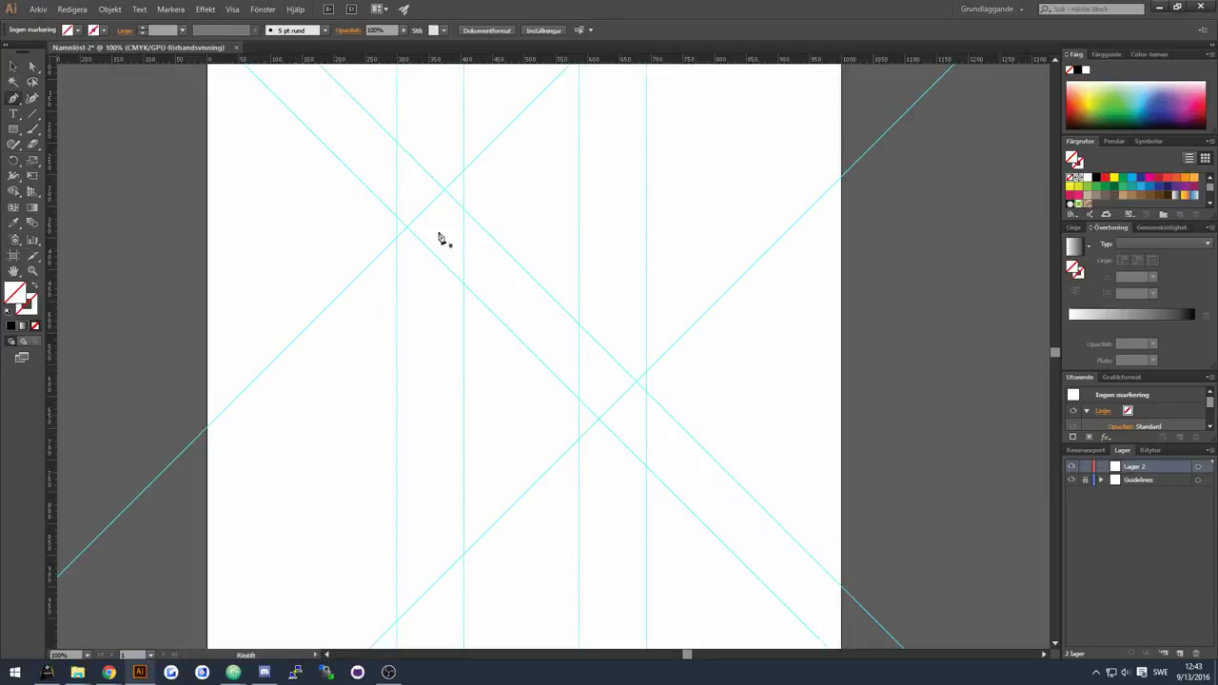
pyautogui.click(540, 285)
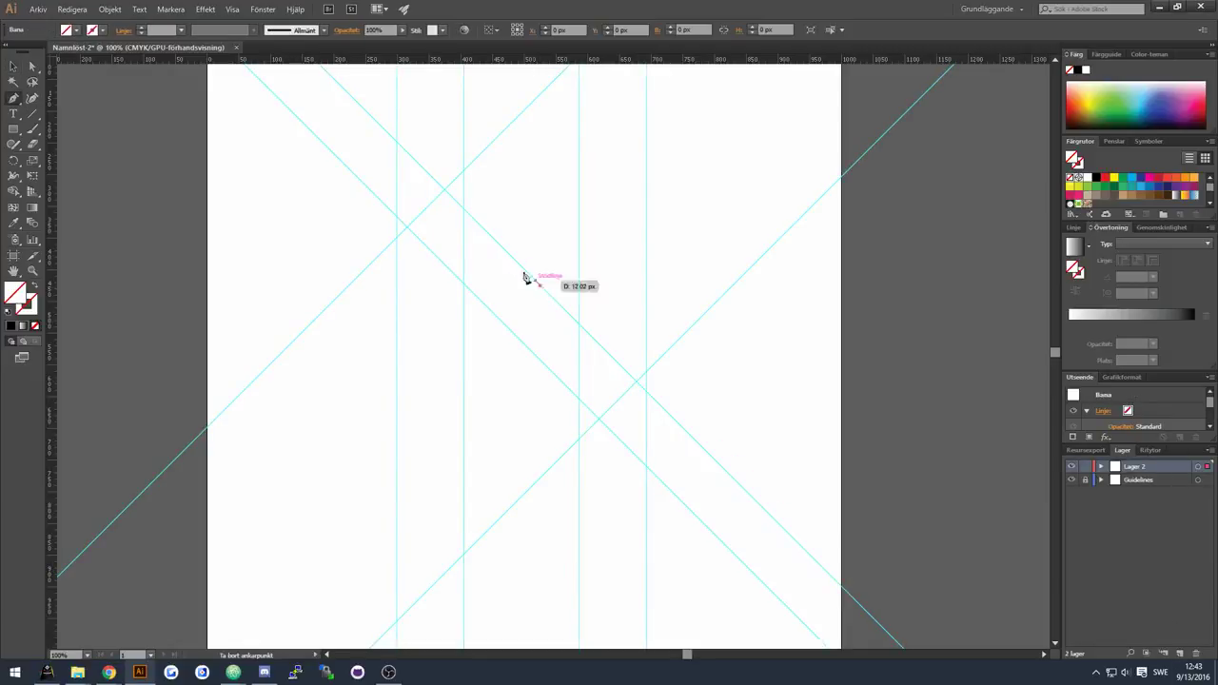
pyautogui.click(457, 206)
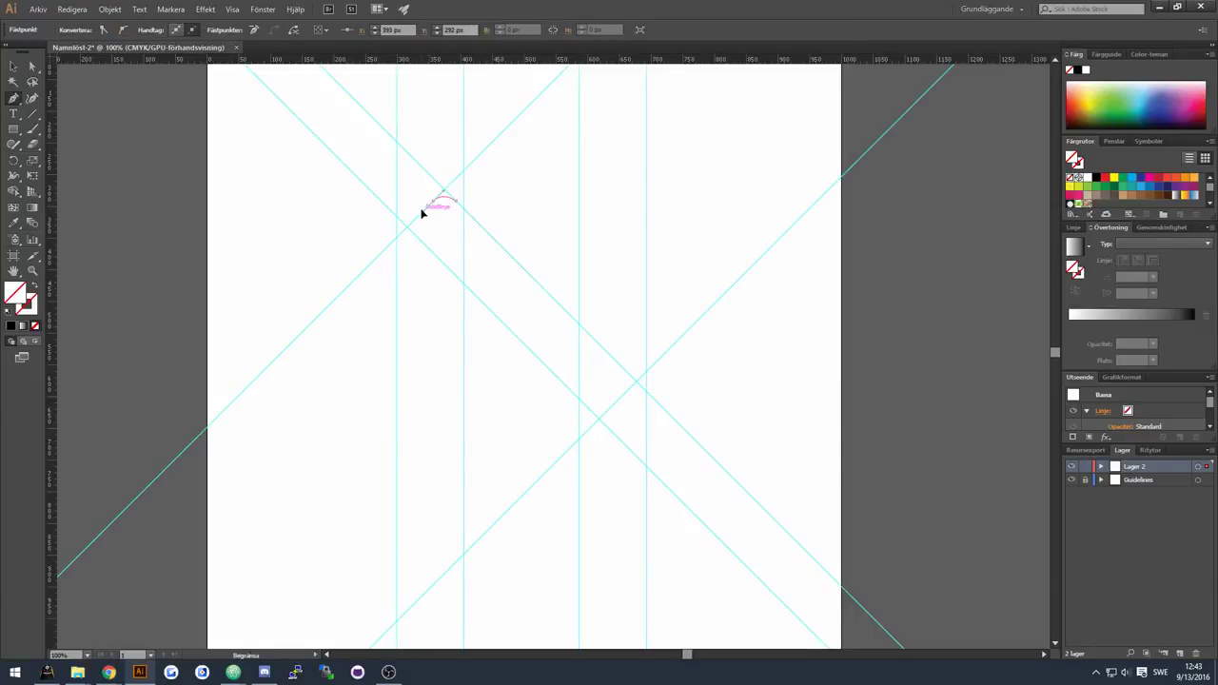
pyautogui.moveTo(422, 211); pyautogui.dragTo(614, 404)
pyautogui.keyDown('shift'); pyautogui.click(419, 239); pyautogui.keyUp('shift')
# Step: Continue the path along the lower diagonal guide, curve the bar's lower-right end the same way, and close the shape
pyautogui.click(589, 411)
pyautogui.hotkey('ctrl', 'shift', 'z')
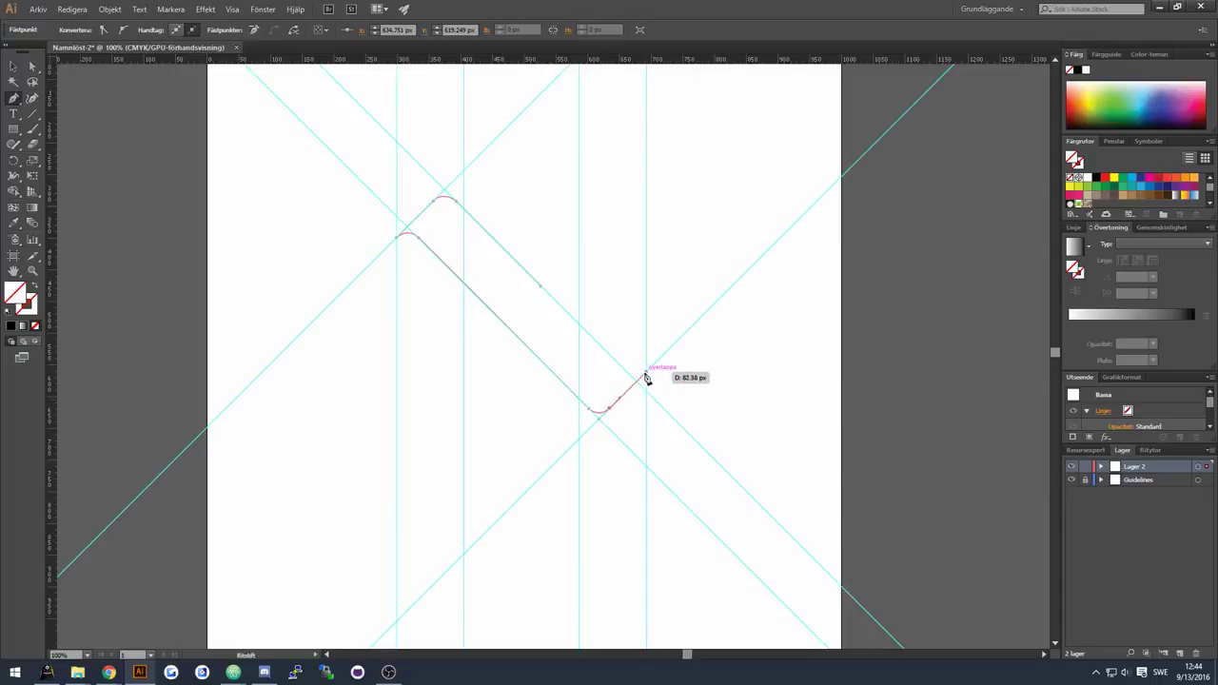
pyautogui.click(646, 374)
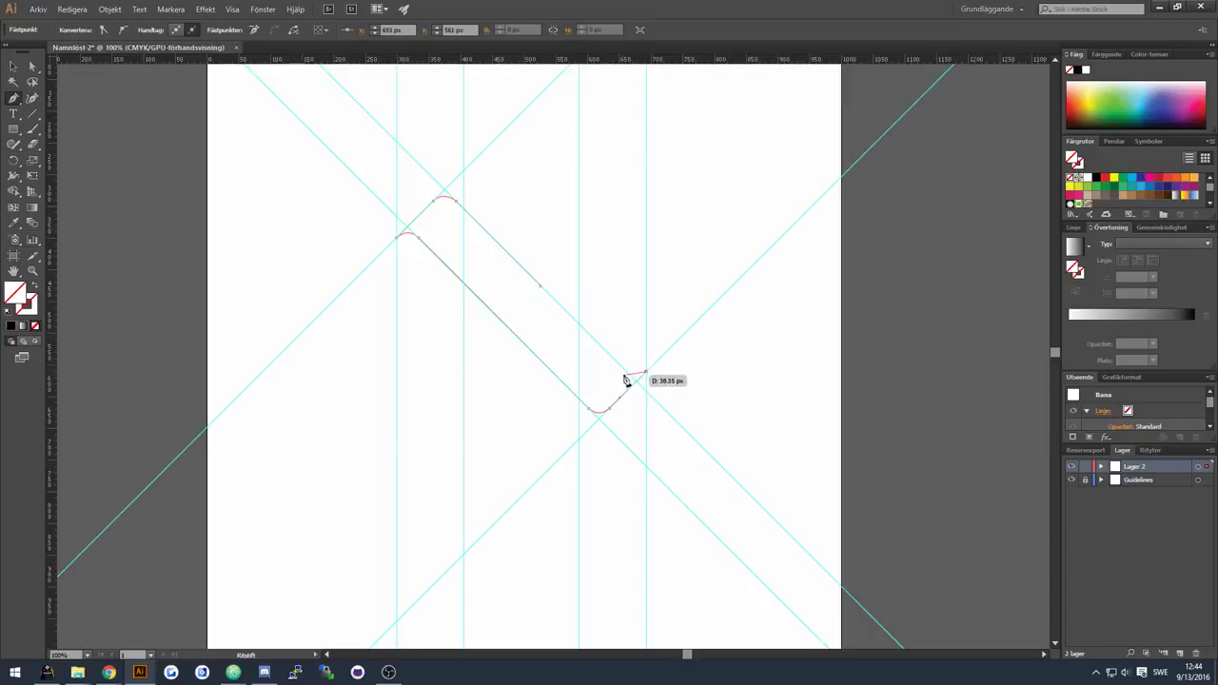
pyautogui.hotkey('ctrl', 'z')
pyautogui.hotkey('ctrl', 'shift', 'z')
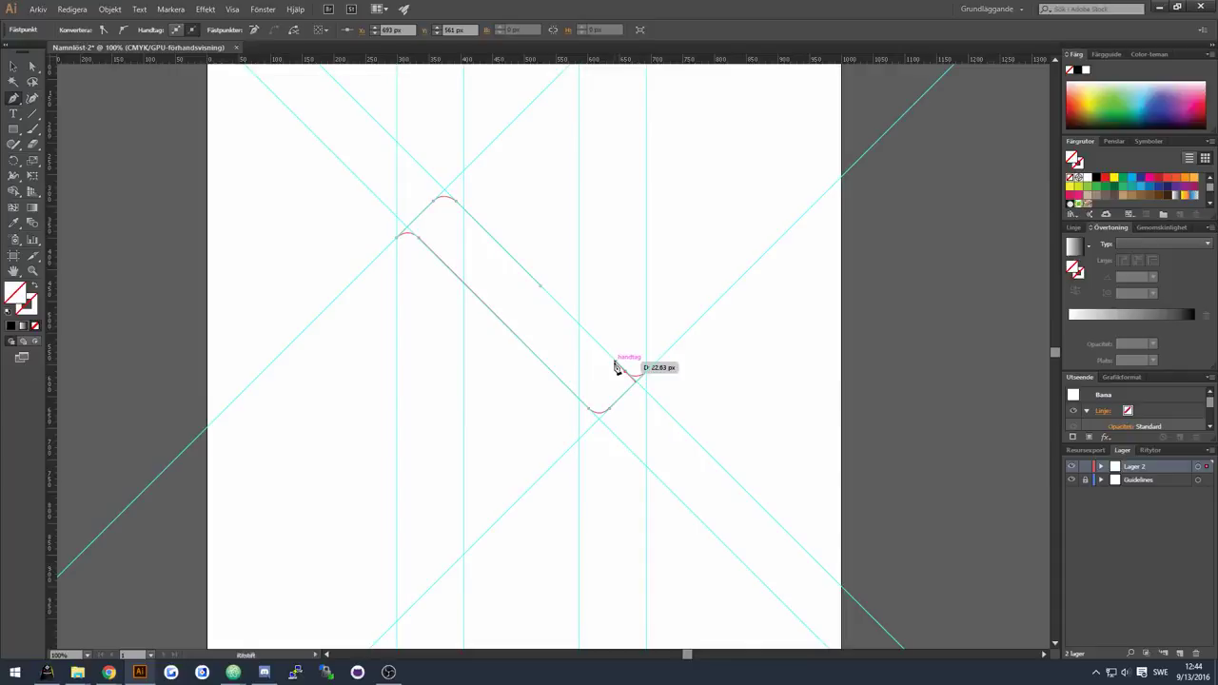
pyautogui.click(539, 286)
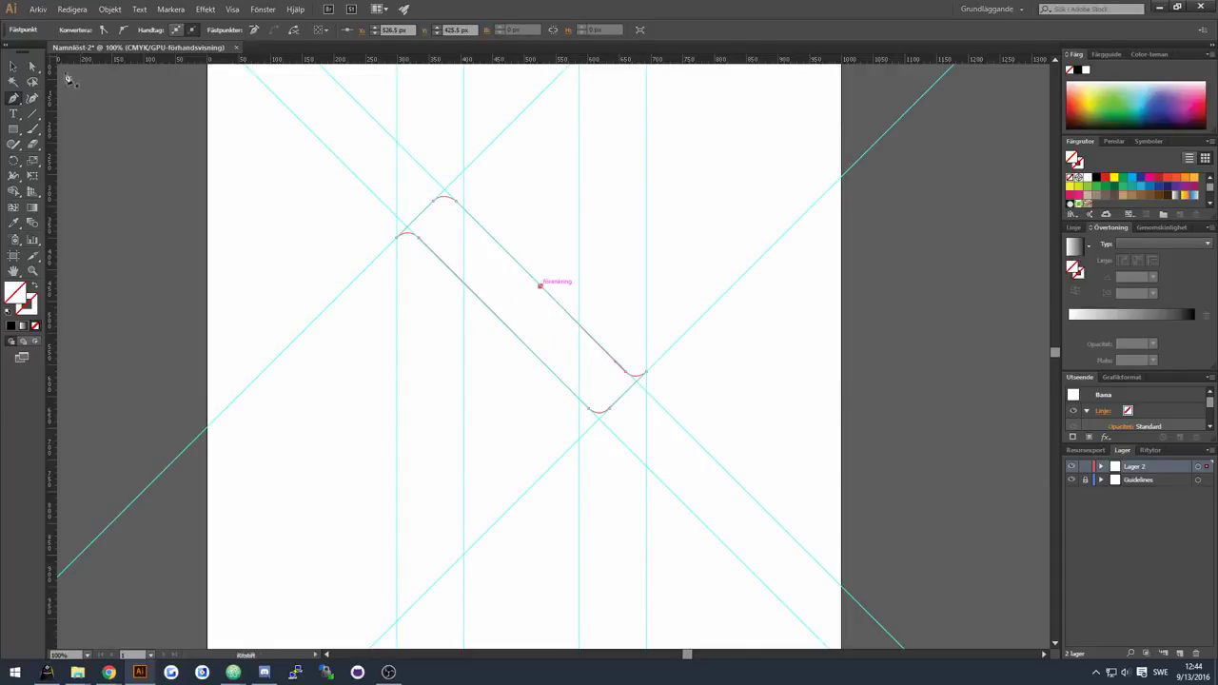
# Step: Fill the closed diagonal bar with black and check it with the Guidelines layer temporarily hidden
pyautogui.press('v')
pyautogui.hotkey('ctrl', 'z')
pyautogui.hotkey('ctrl', 'shift', 'z')
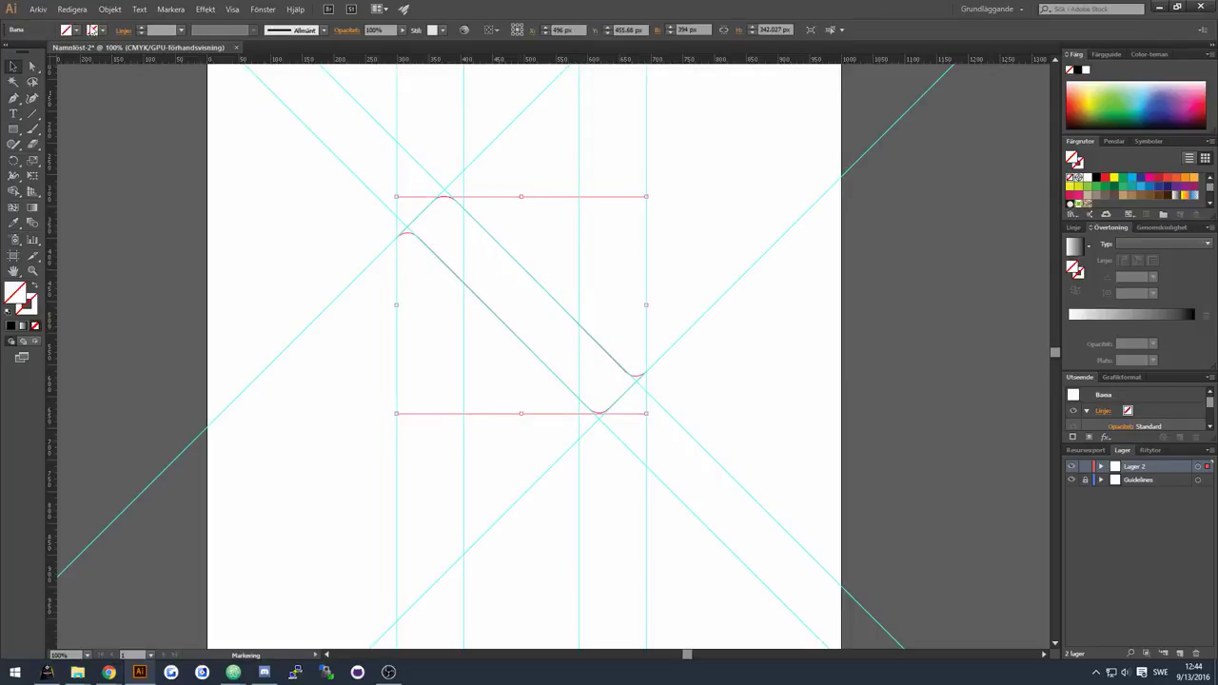
pyautogui.click(76, 31)
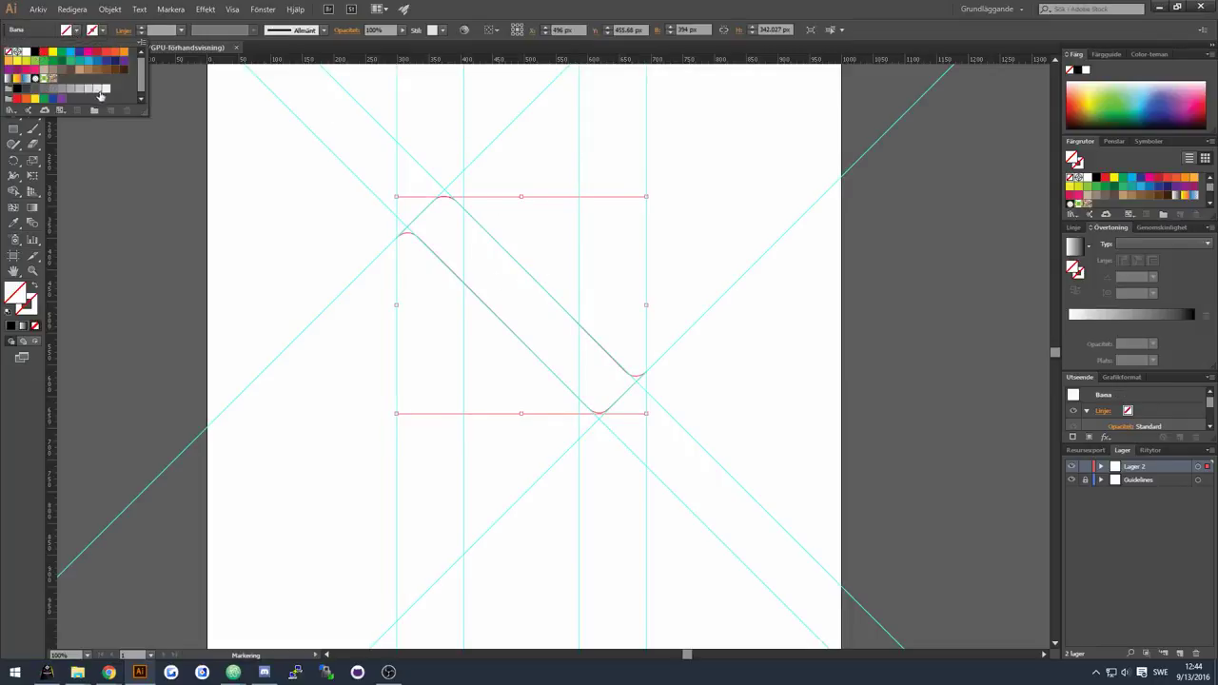
pyautogui.click(34, 50)
pyautogui.click(561, 195)
pyautogui.click(1072, 481)
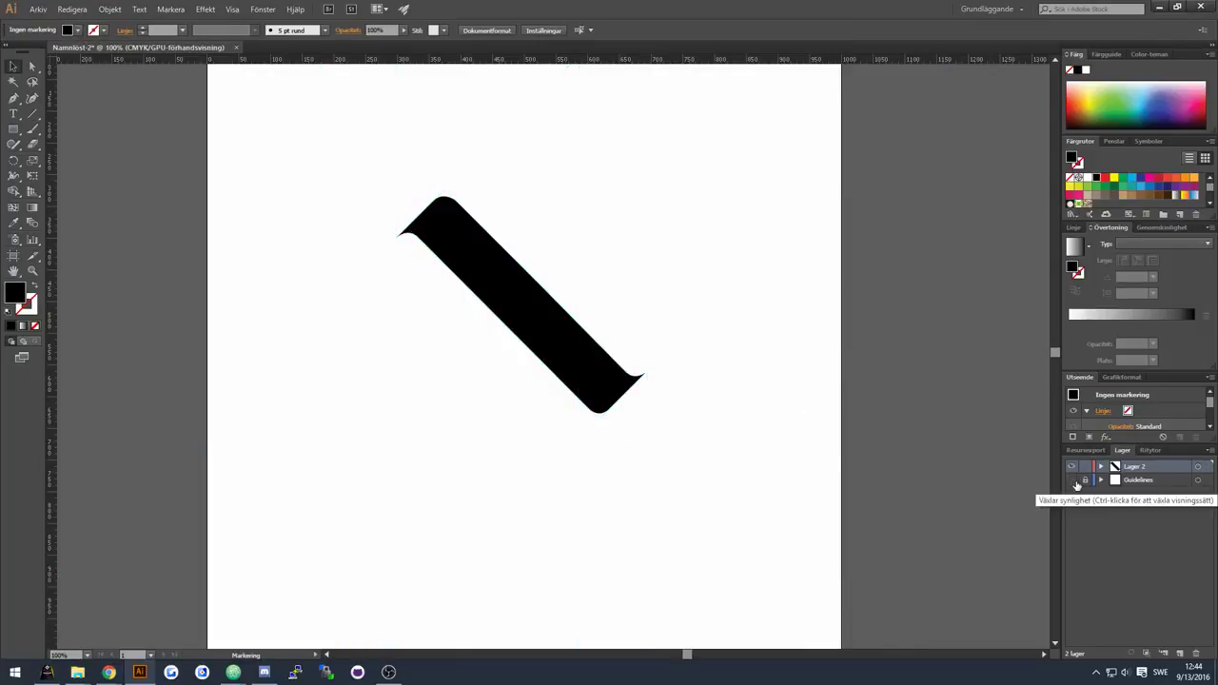
pyautogui.click(1072, 480)
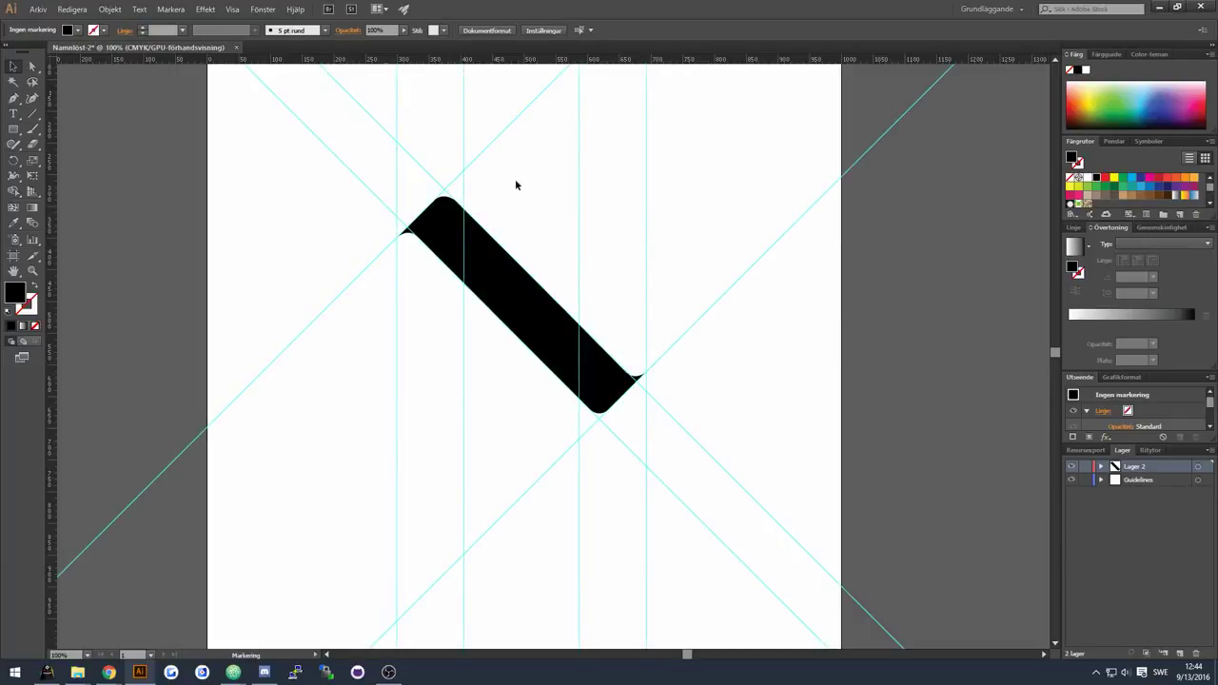
# Step: Move the two inner vertical guides outward to pass through the bar's upper and lower rounded corners
pyautogui.moveTo(463, 191); pyautogui.dragTo(444, 196)
pyautogui.moveTo(579, 256); pyautogui.dragTo(599, 253)
pyautogui.click(571, 223)
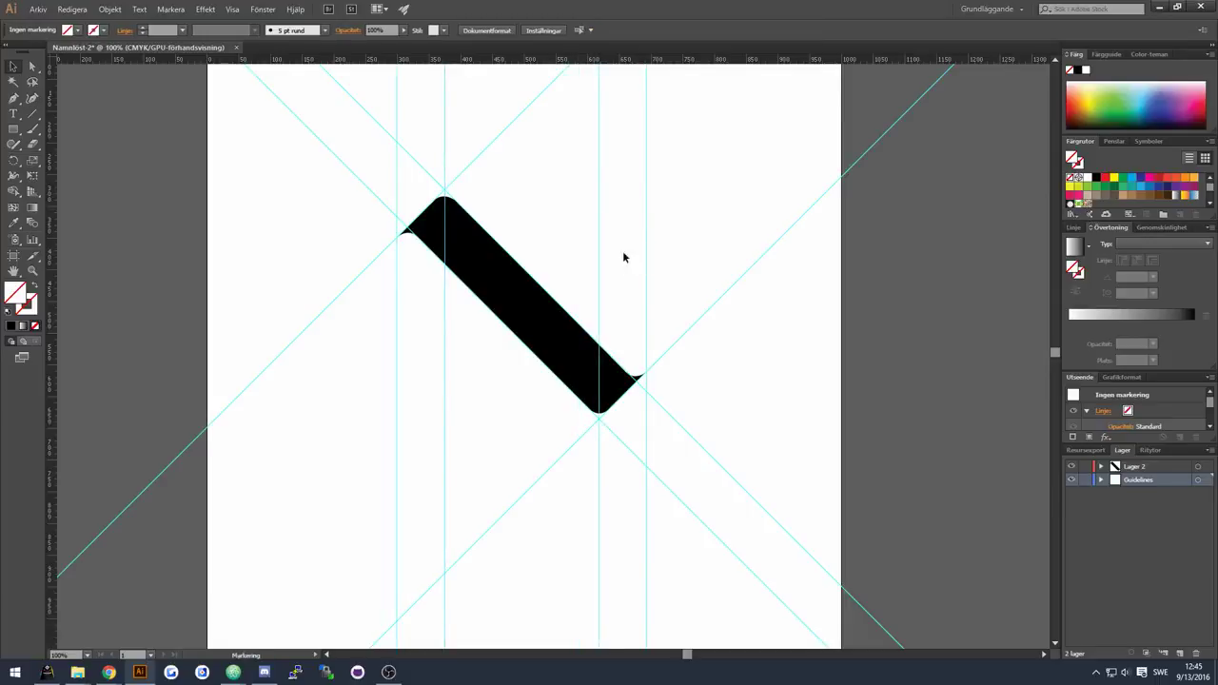
# Step: Add two horizontal guides through the diagonal guide intersections at the bar's lower and upper rounded corners
pyautogui.click(1156, 469)
pyautogui.click(13, 98)
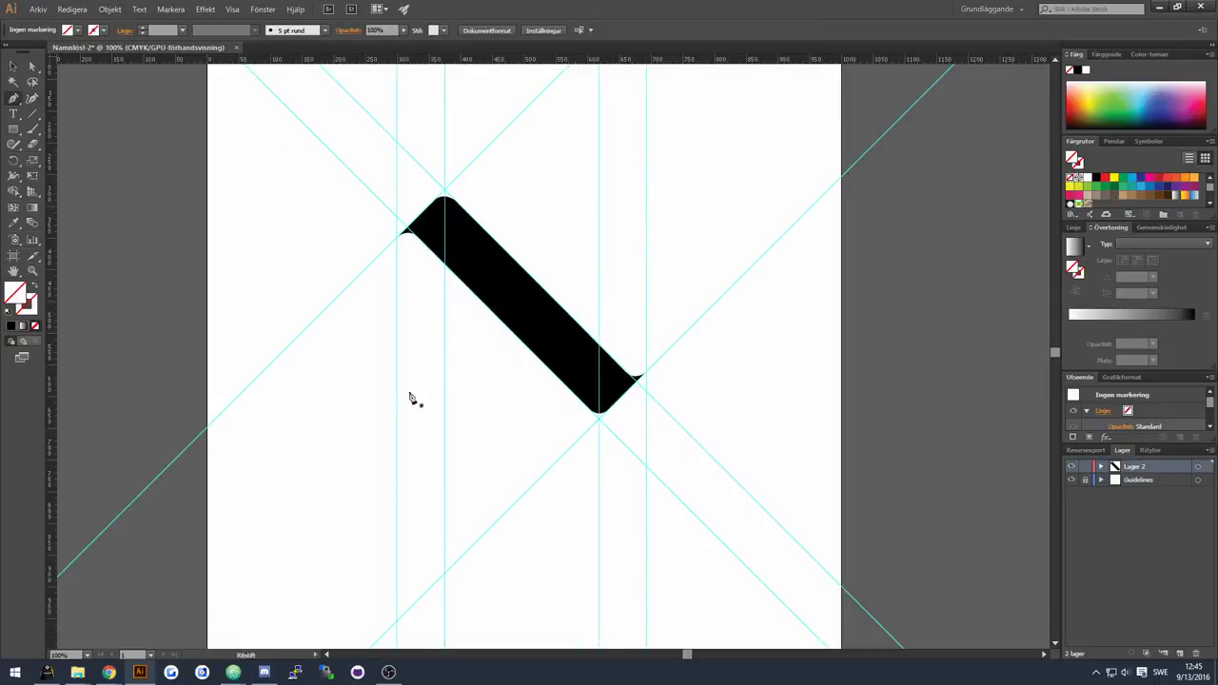
pyautogui.scroll(1, 542, 128)
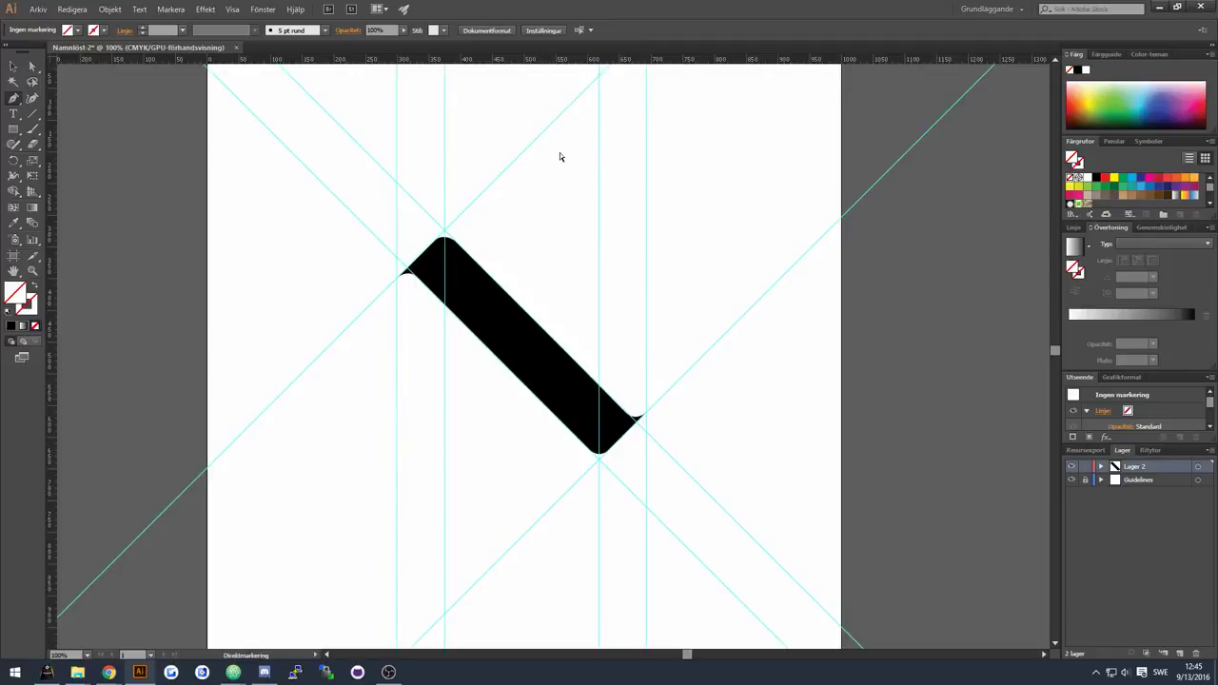
pyautogui.click(570, 463)
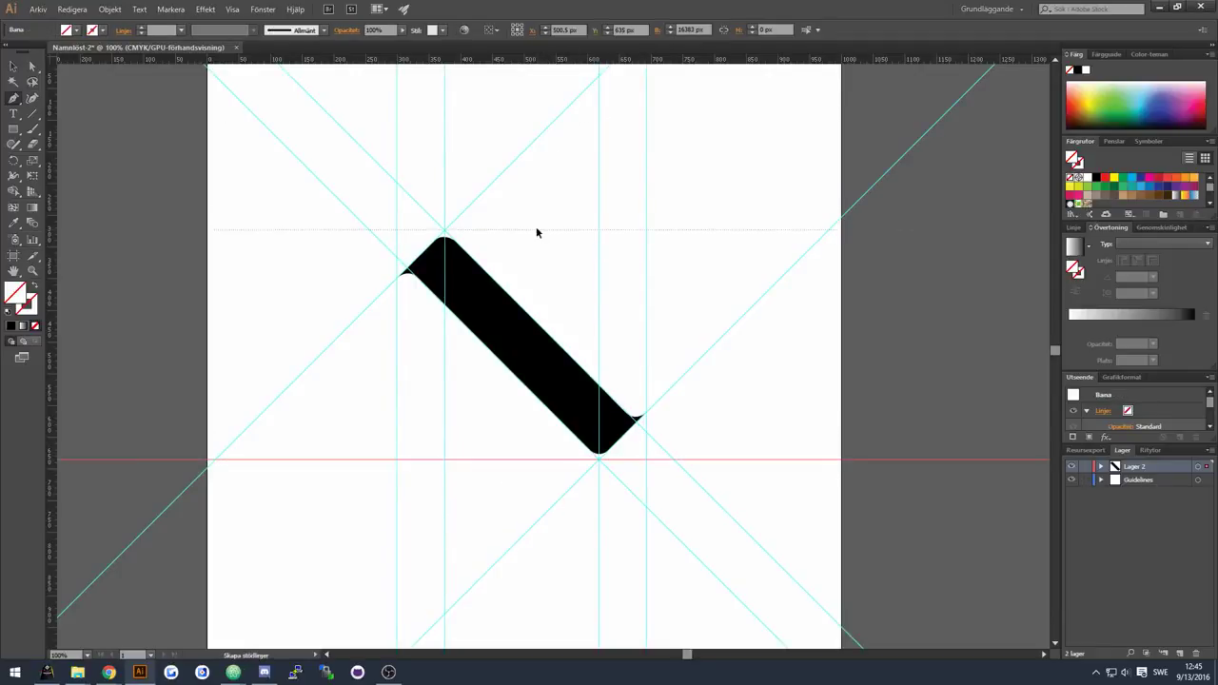
pyautogui.moveTo(536, 231); pyautogui.dragTo(538, 232)
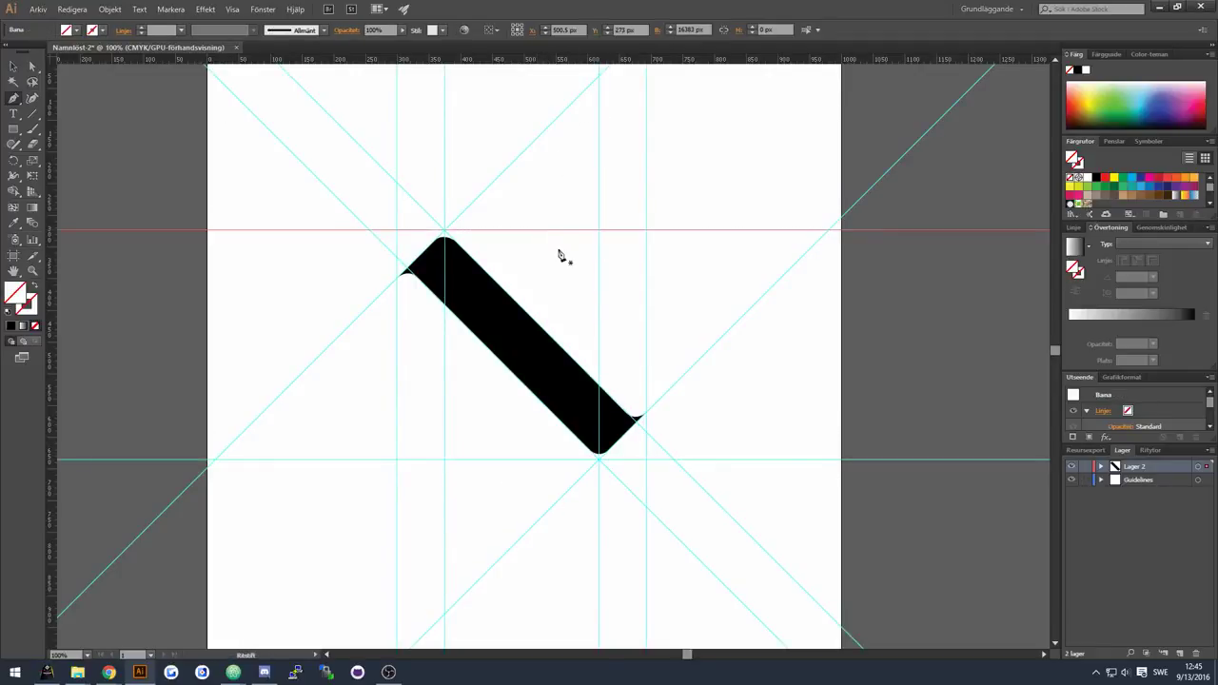
# Step: Move the two new horizontal guides from Lager 2 into the Guidelines layer and lock that layer
pyautogui.click(1101, 466)
pyautogui.click(1149, 479)
pyautogui.keyDown('shift'); pyautogui.click(1151, 493); pyautogui.keyUp('shift')
pyautogui.moveTo(1151, 493); pyautogui.dragTo(1117, 521)
pyautogui.click(1084, 493)
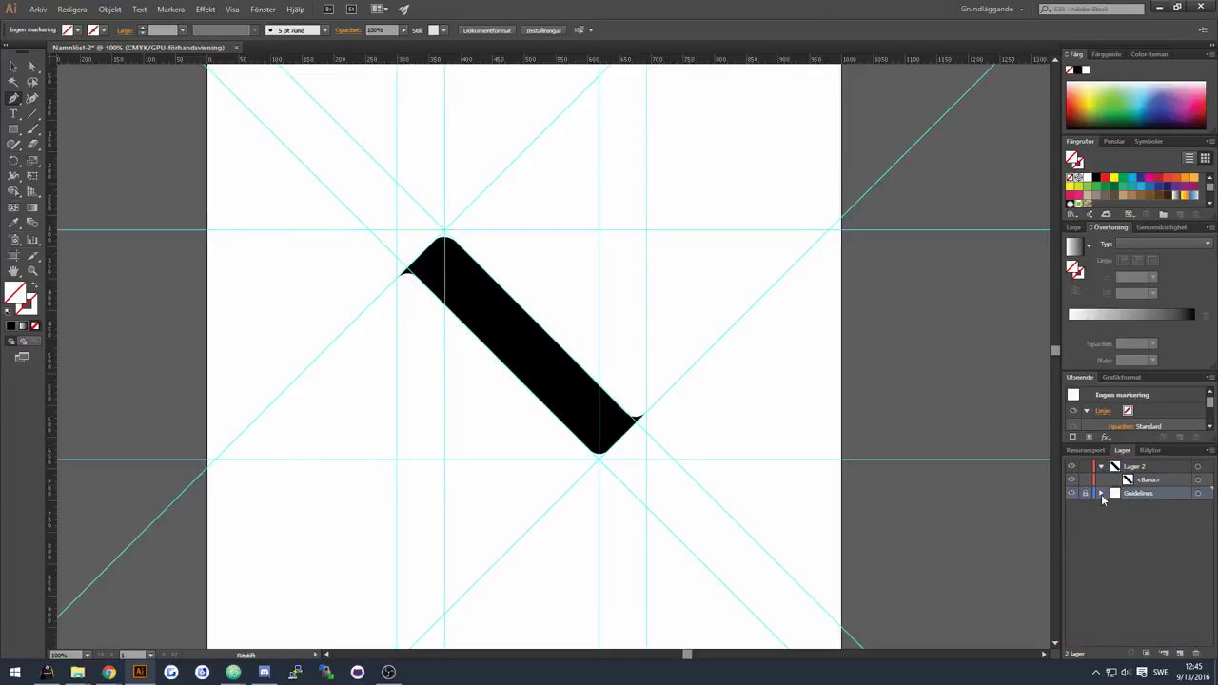
# Step: Draw the closed left stem between the two left vertical guides with the Pen tool, rounding its lower-right corner and tucking its top under the bar
pyautogui.click(397, 460)
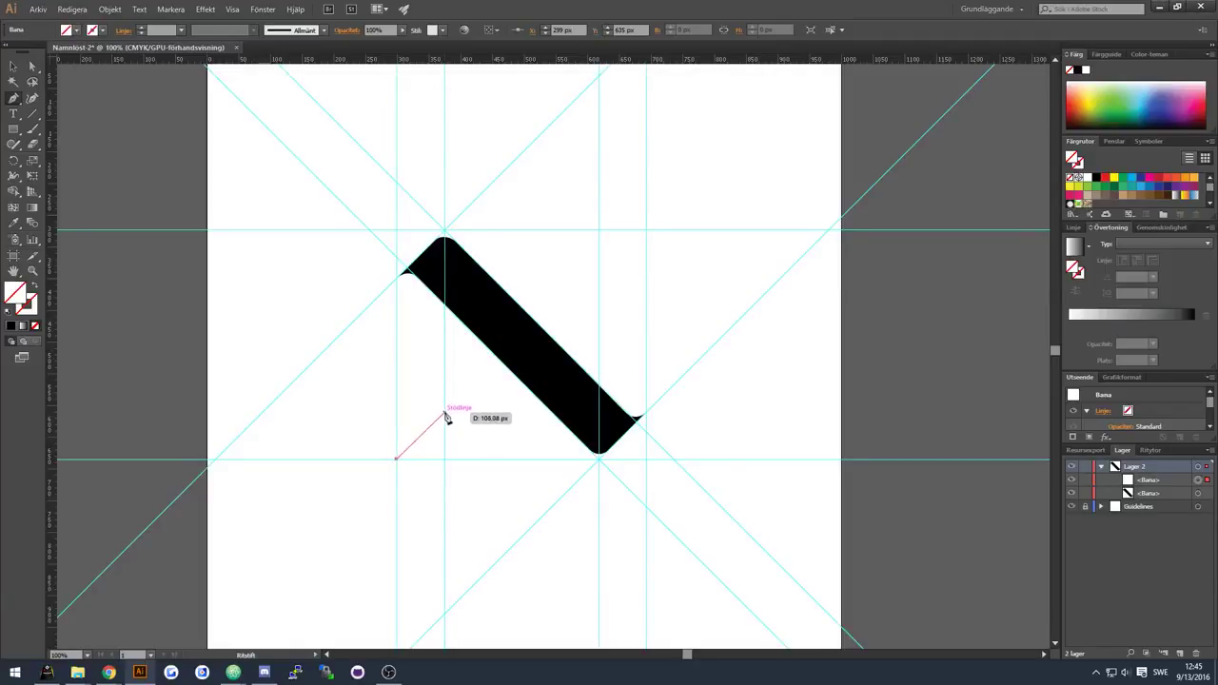
pyautogui.moveTo(444, 413); pyautogui.dragTo(443, 380)
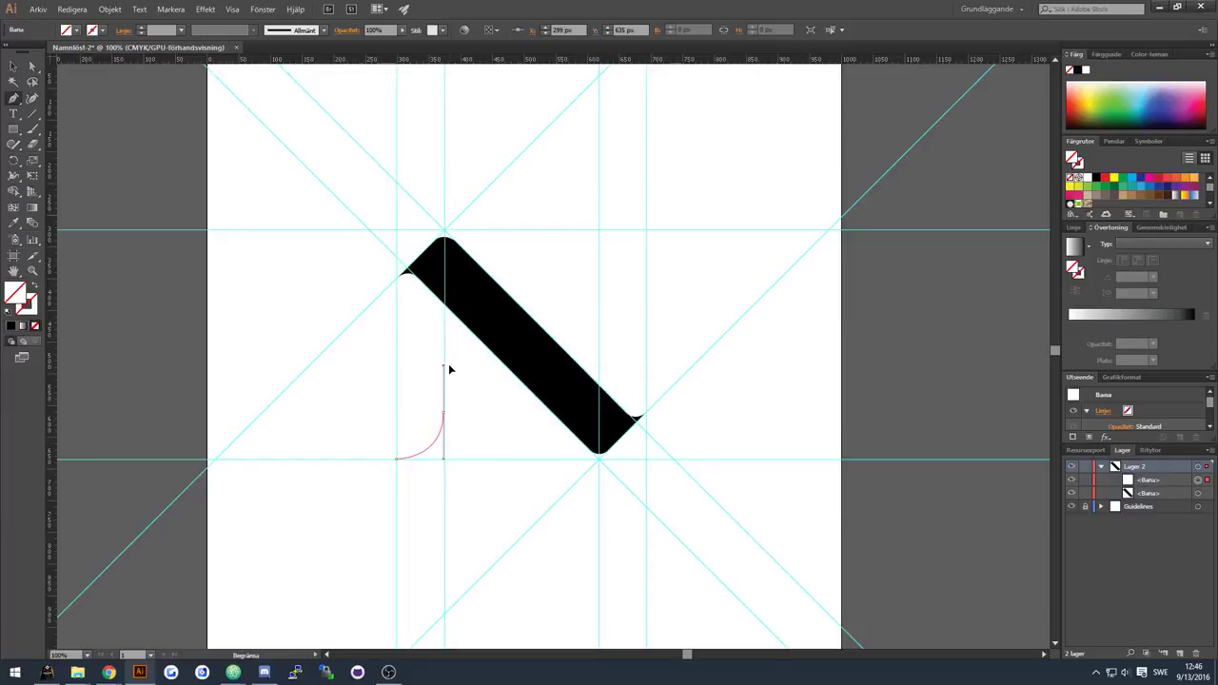
pyautogui.moveTo(448, 365); pyautogui.dragTo(448, 261)
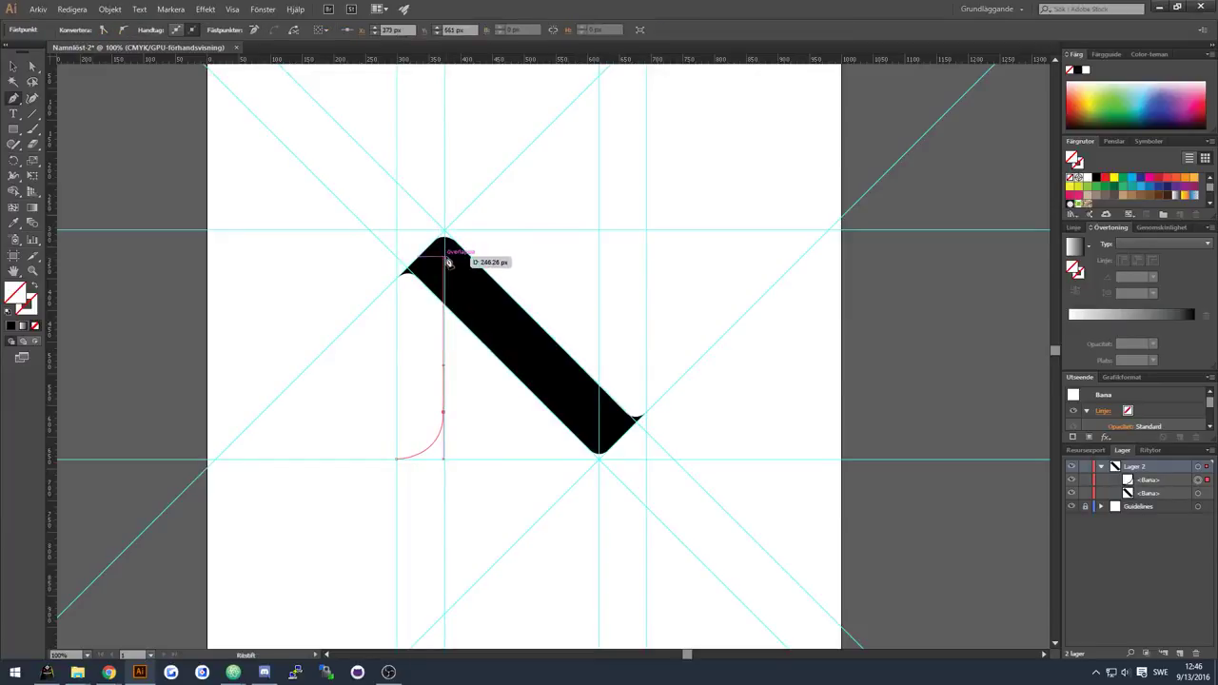
pyautogui.click(444, 257)
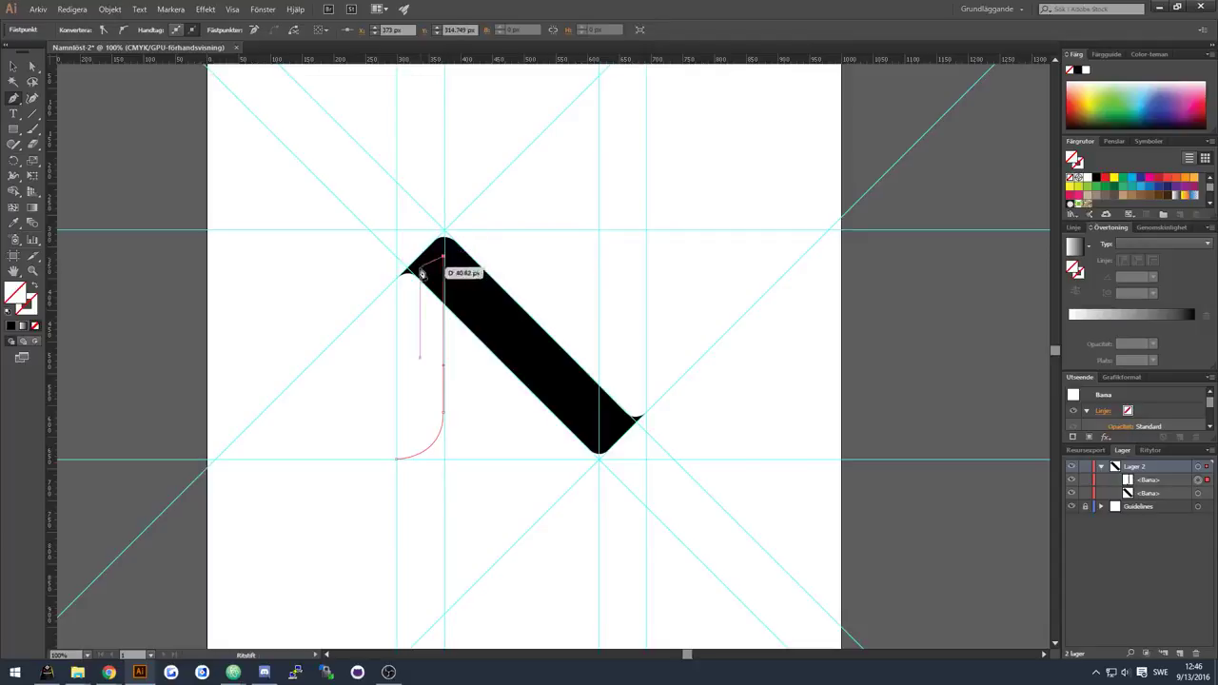
pyautogui.click(410, 266)
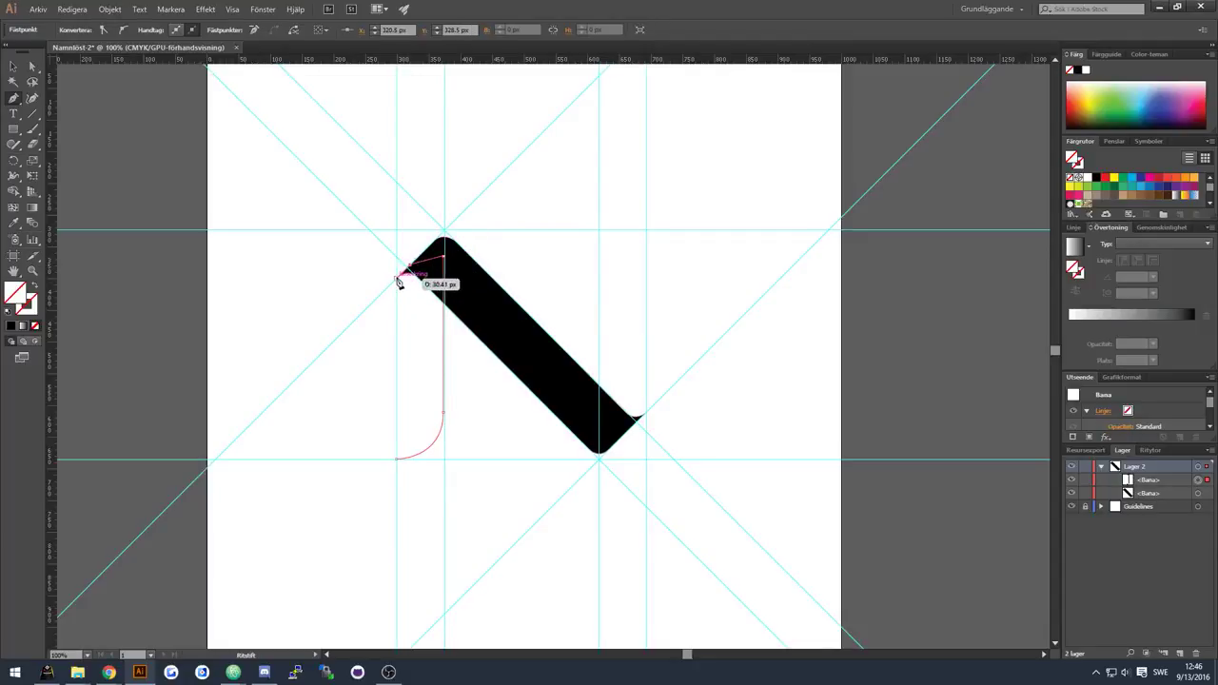
pyautogui.click(396, 278)
pyautogui.moveTo(397, 463); pyautogui.dragTo(398, 463)
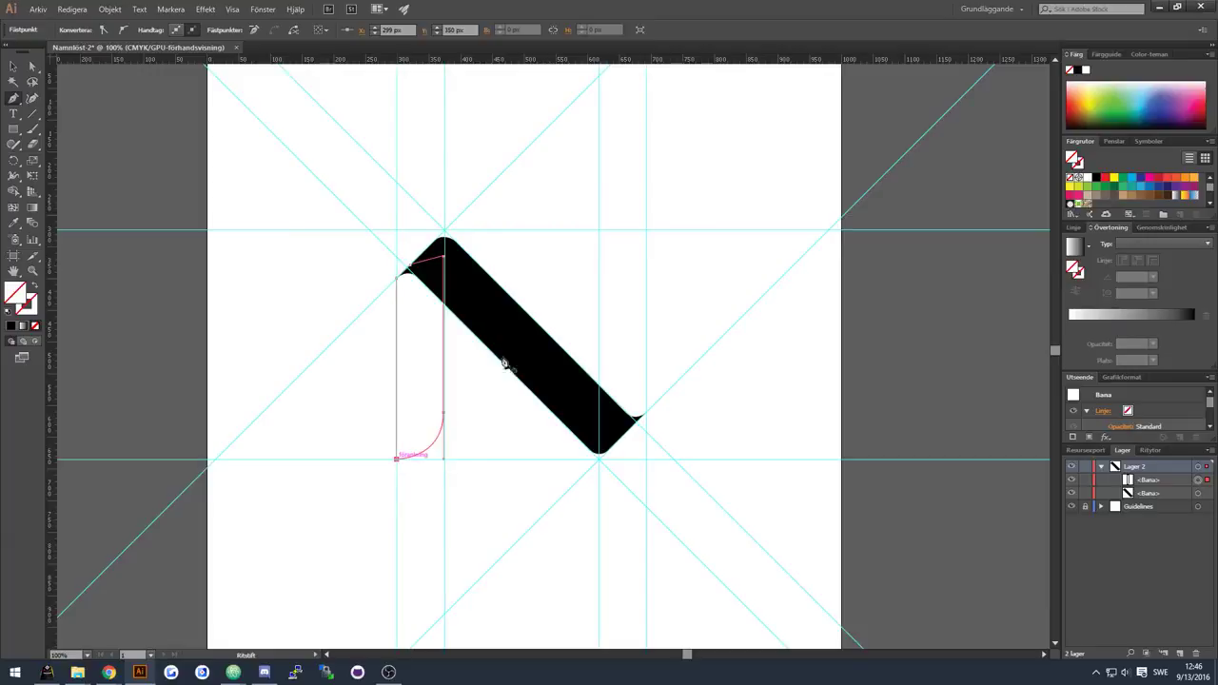
# Step: Fill the left stem with dark grey
pyautogui.click(15, 67)
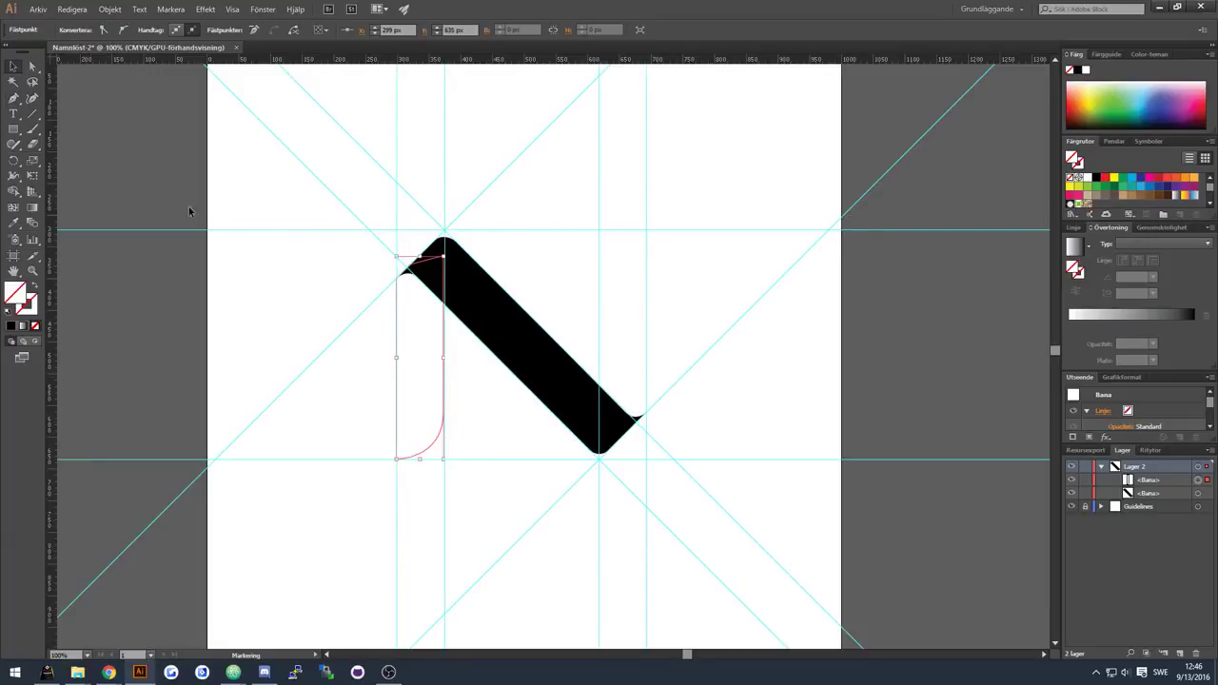
pyautogui.click(435, 375)
pyautogui.click(444, 366)
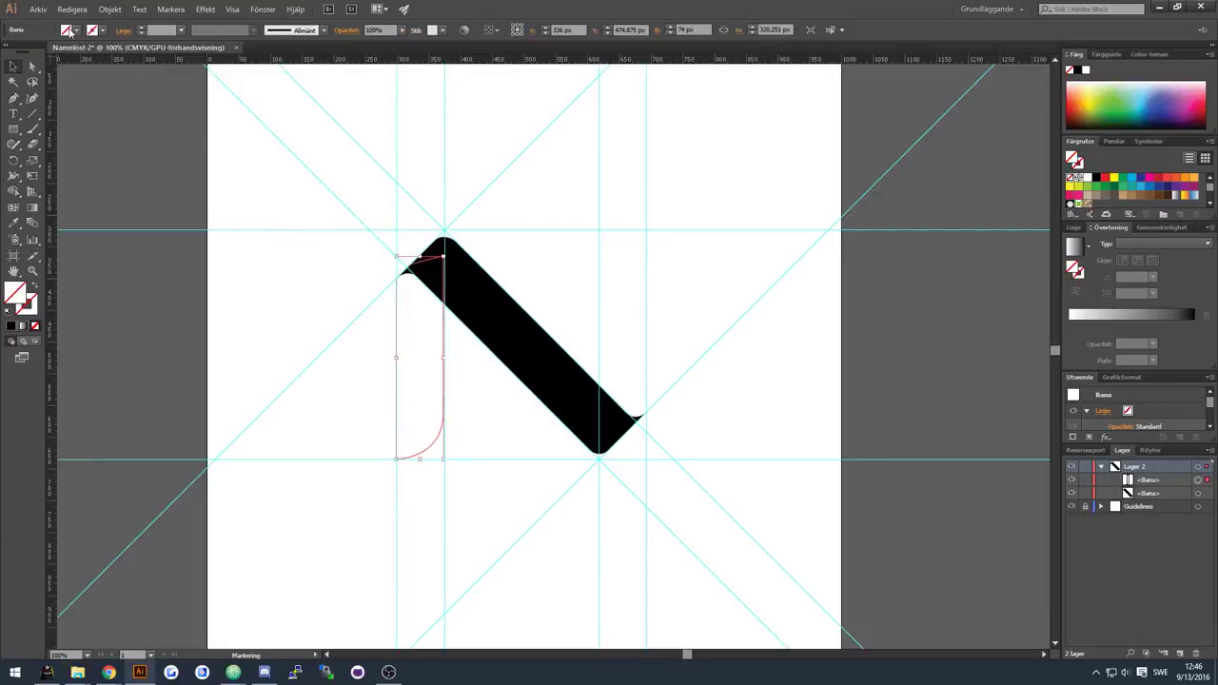
pyautogui.click(70, 32)
pyautogui.click(27, 90)
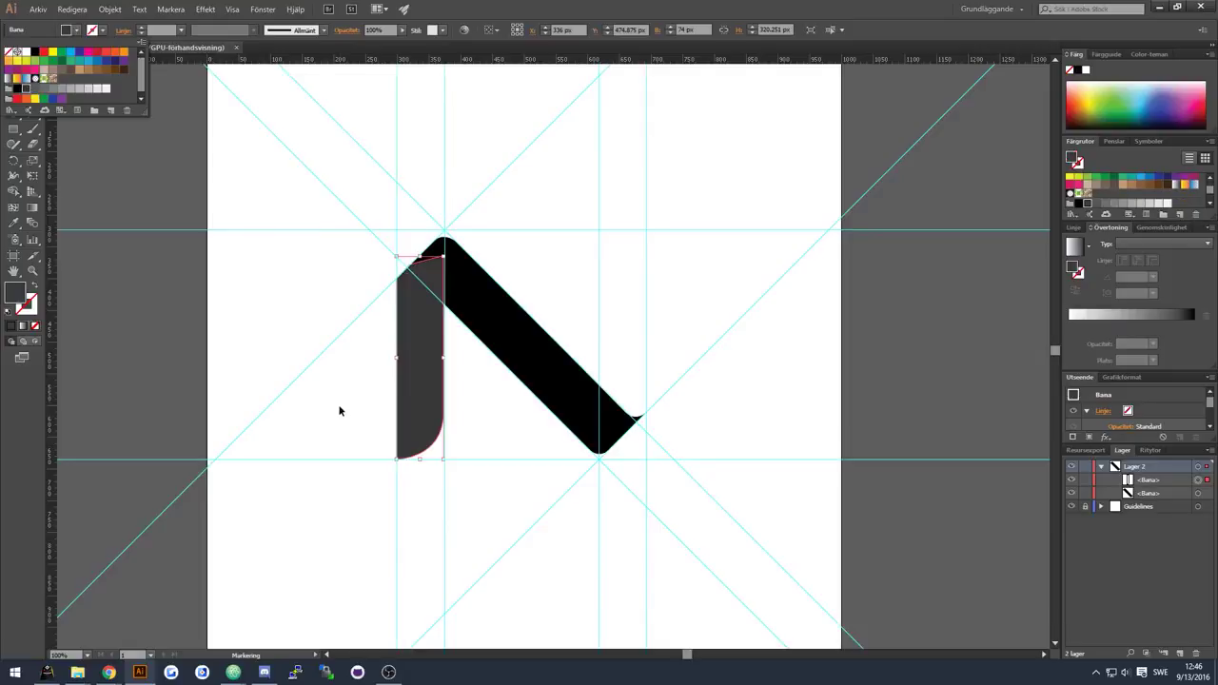
# Step: Arrange the left stem behind the diagonal bar and deselect it
pyautogui.rightClick(417, 325)
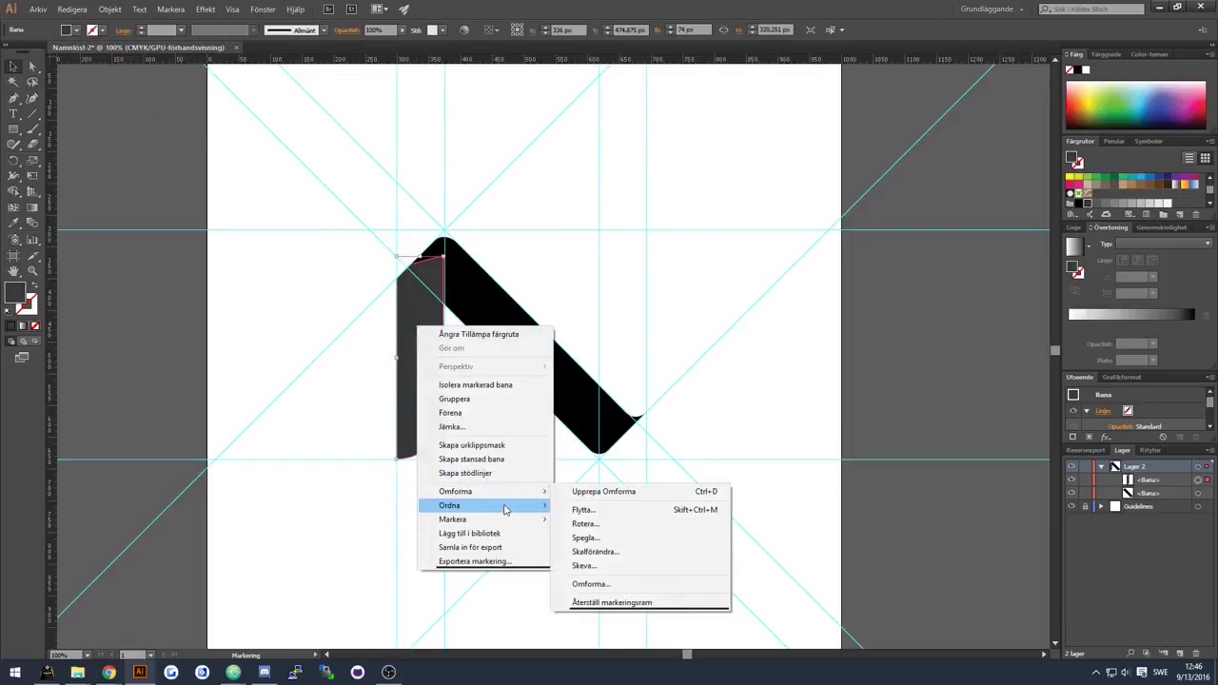
pyautogui.moveTo(504, 509)
pyautogui.click(599, 548)
pyautogui.click(476, 445)
# Step: Draw the closed right stem between the two right vertical guides with the Pen tool, rounding its upper-left corner and overlapping the bar's lower end
pyautogui.press('p')
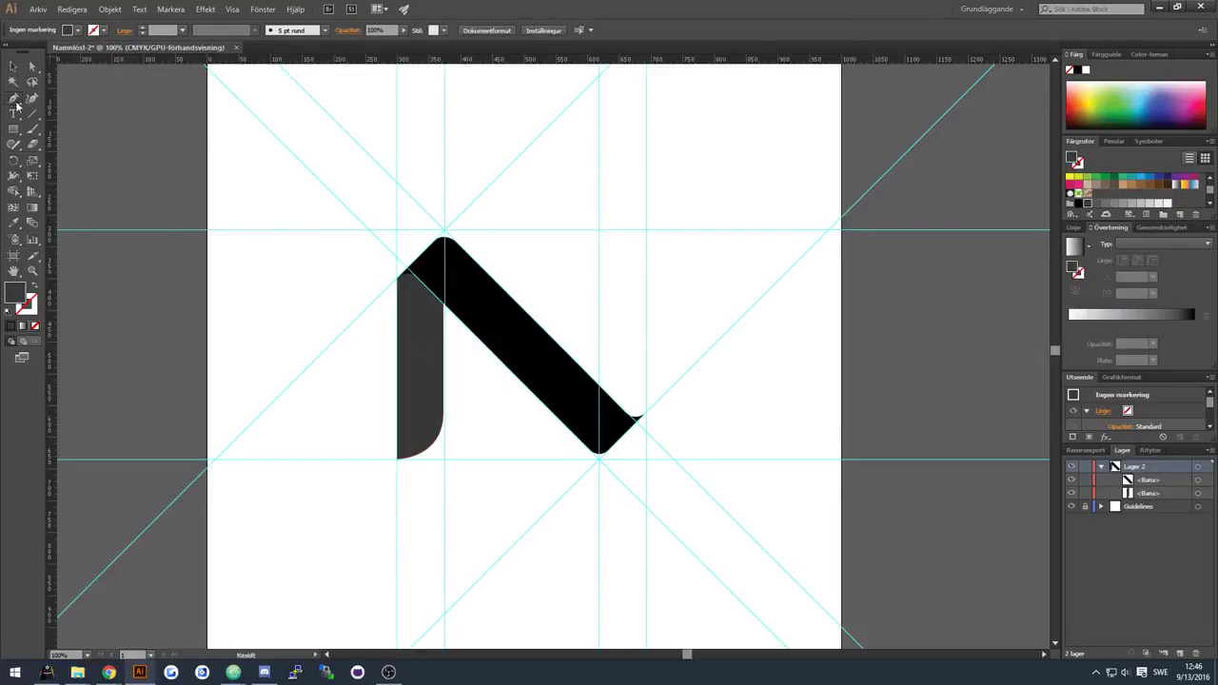
pyautogui.click(645, 230)
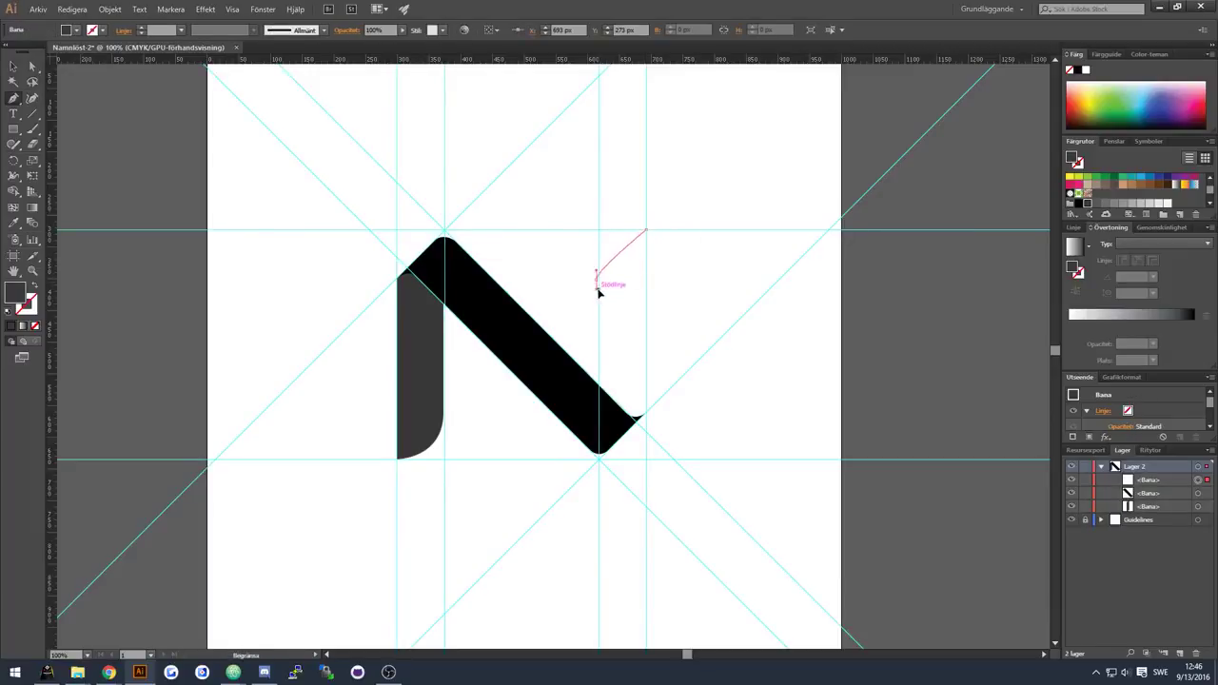
pyautogui.moveTo(599, 280); pyautogui.dragTo(599, 340)
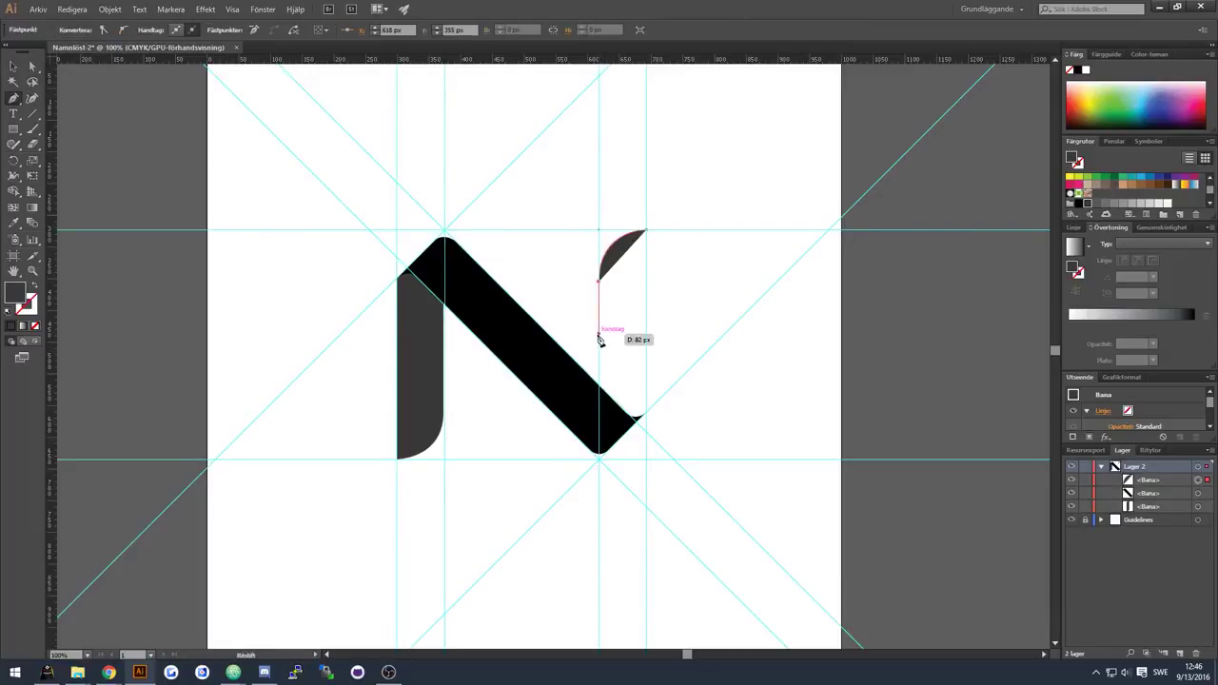
pyautogui.click(602, 443)
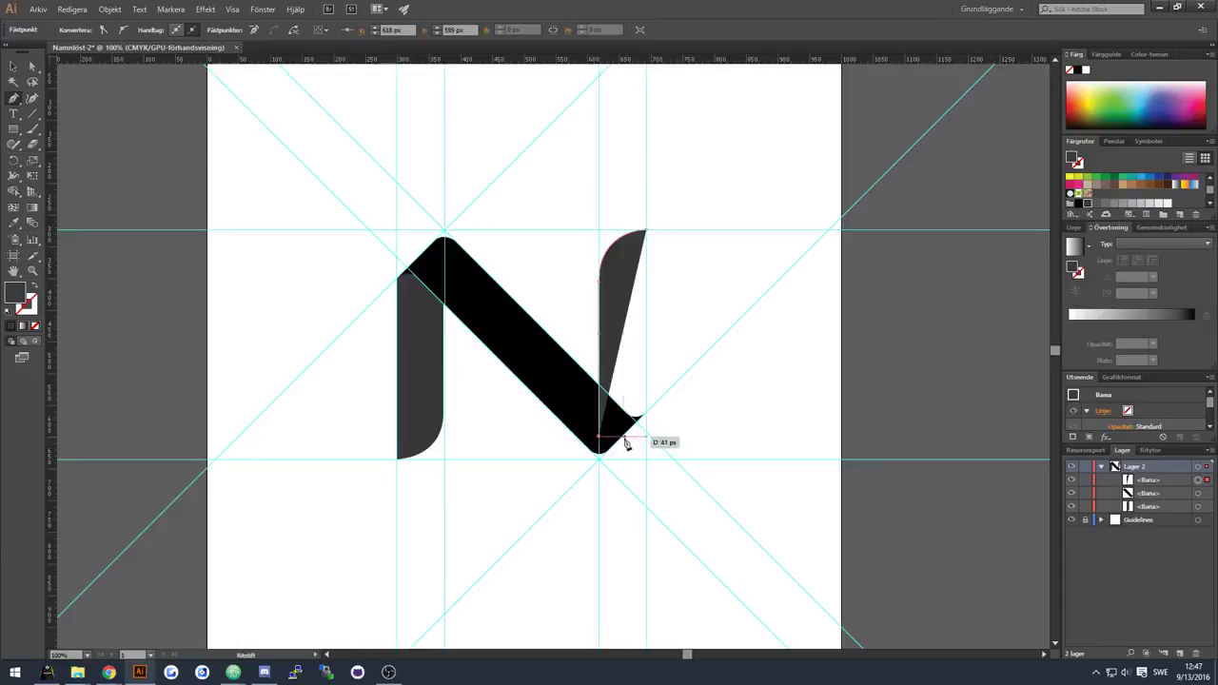
pyautogui.click(624, 437)
pyautogui.click(646, 415)
pyautogui.click(646, 231)
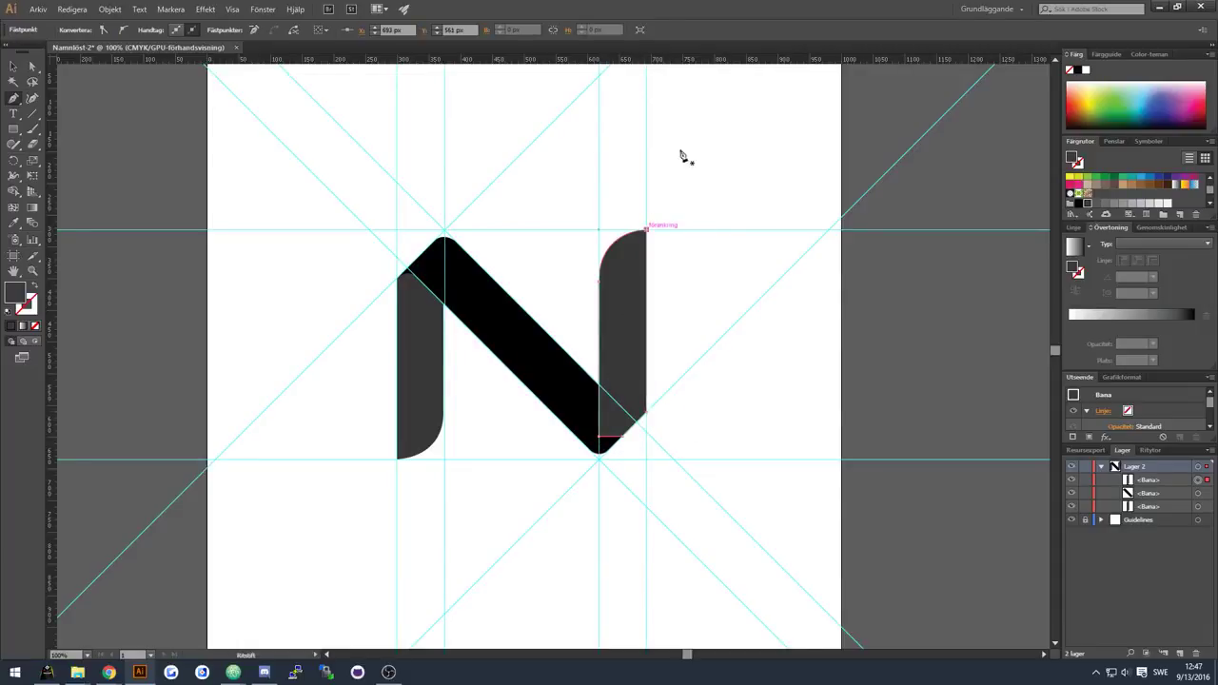
# Step: Arrange the right stem behind the diagonal bar and hide the Guidelines layer
pyautogui.press('v')
pyautogui.rightClick(630, 287)
pyautogui.moveTo(662, 467)
pyautogui.click(804, 468)
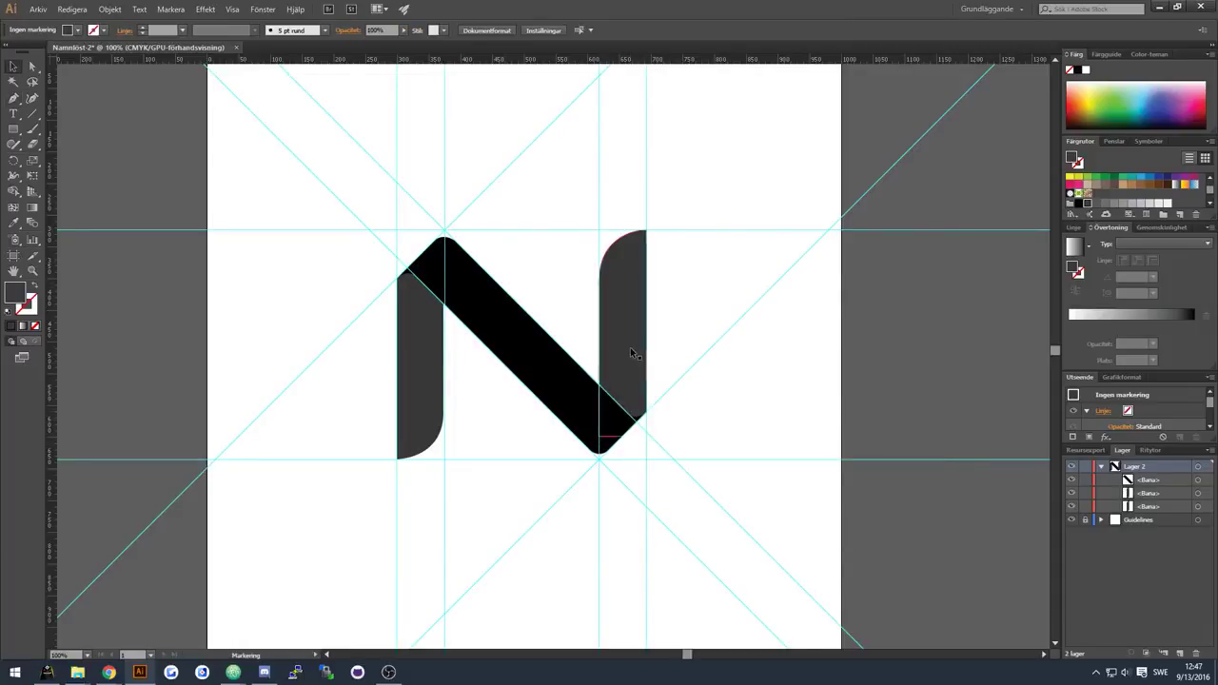
pyautogui.click(1071, 520)
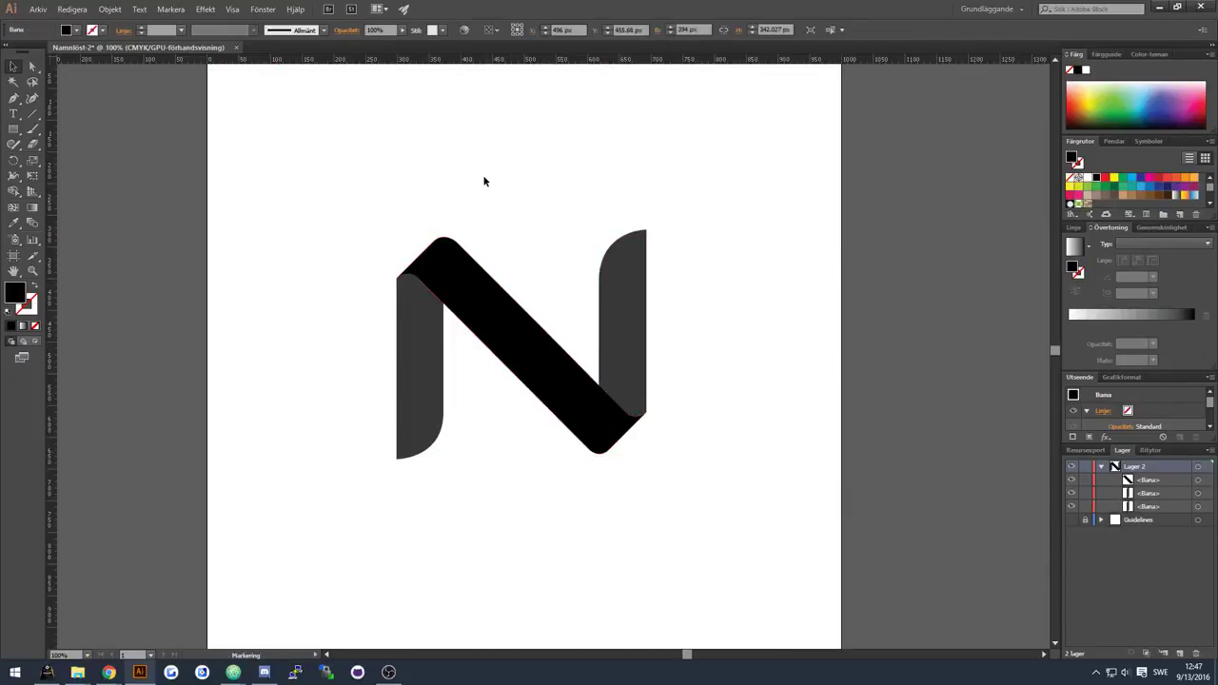
# Step: Create a new layer beneath the others and draw a 1000 by 1000 px rectangle on it covering the whole artboard
pyautogui.scroll(-1, 338, 269)
pyautogui.press('m')
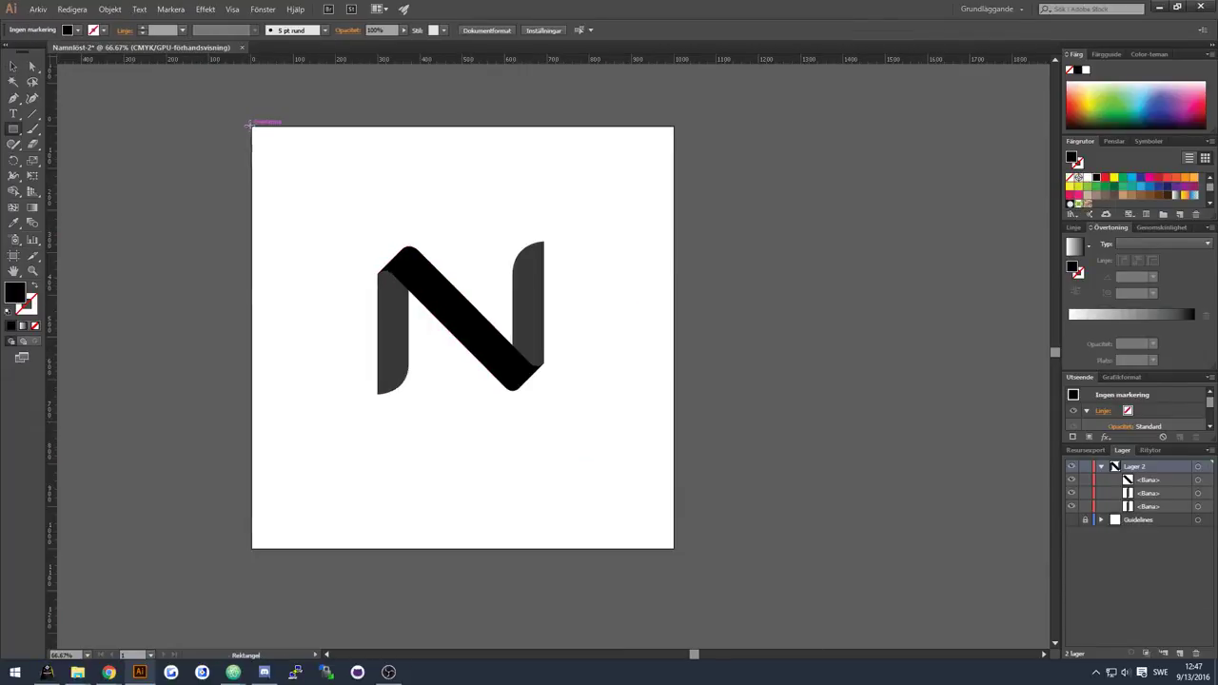
pyautogui.click(1182, 655)
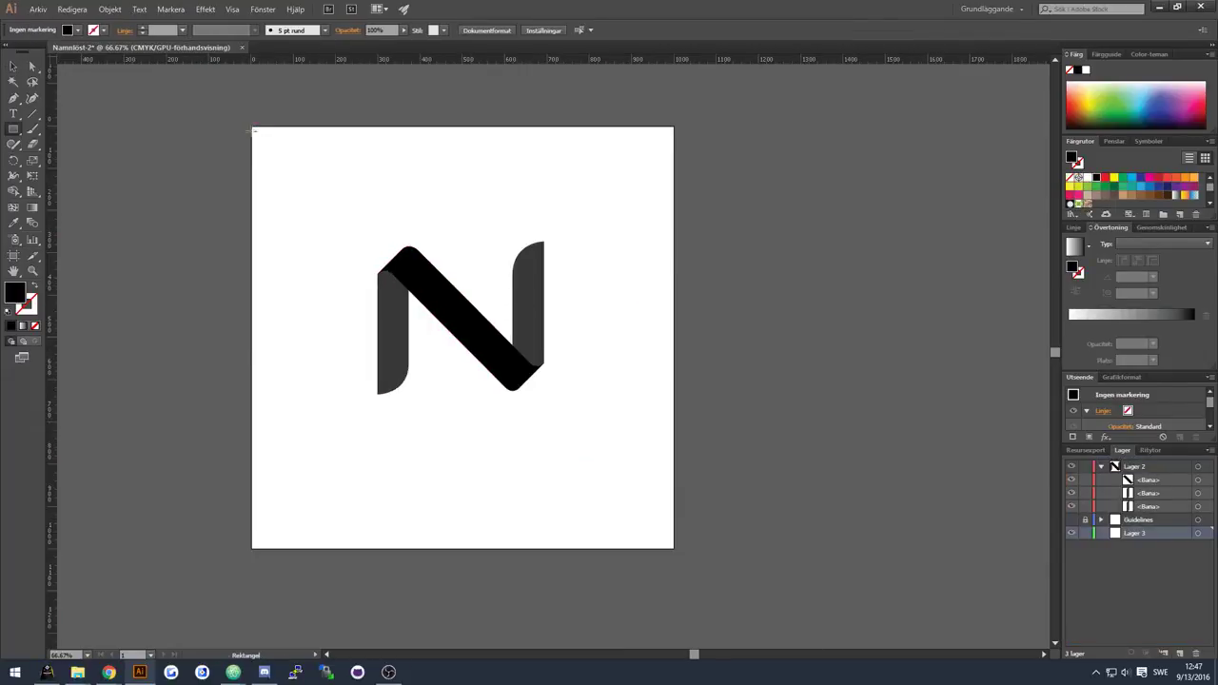
pyautogui.moveTo(250, 124)
pyautogui.mouseDown()
pyautogui.moveTo(596, 497)
pyautogui.moveTo(674, 548)
pyautogui.mouseUp()
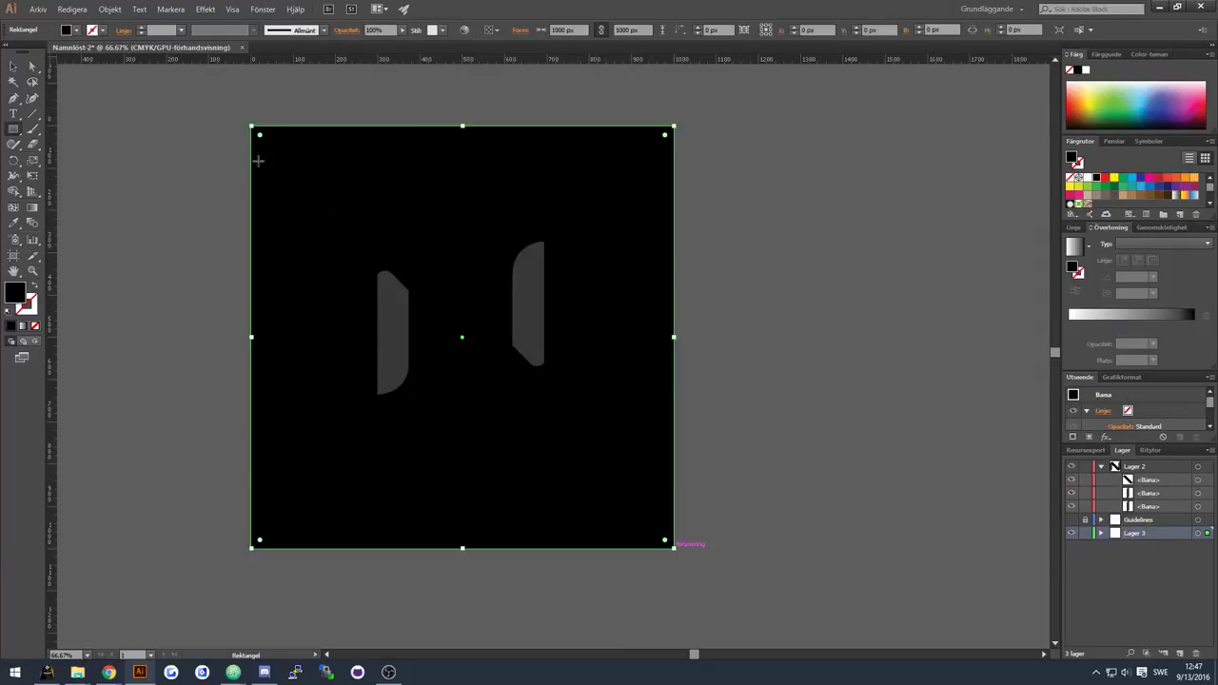
# Step: Fill the background rectangle with dark grey using the color picker
pyautogui.click(77, 30)
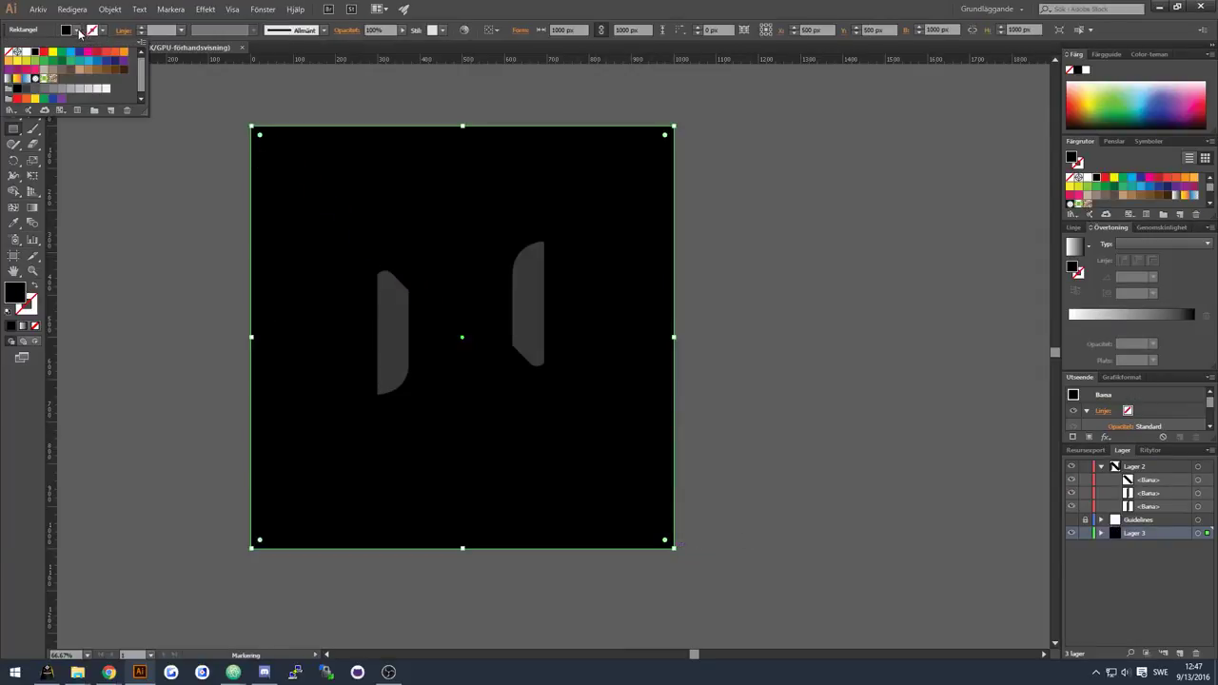
pyautogui.doubleClick(15, 292)
pyautogui.moveTo(462, 389)
pyautogui.mouseDown()
pyautogui.moveTo(424, 384)
pyautogui.moveTo(441, 365)
pyautogui.mouseUp()
pyautogui.click(742, 257)
pyautogui.click(529, 314)
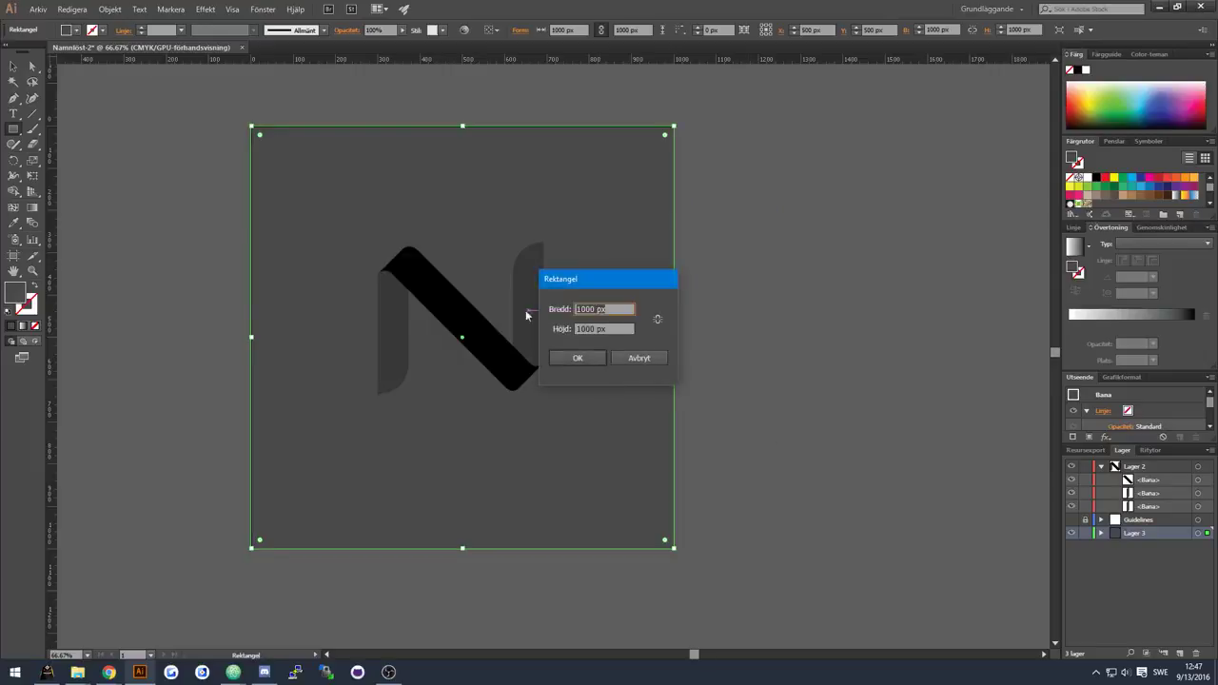
pyautogui.click(639, 360)
# Step: Fill the diagonal bar with off-white
pyautogui.press('v')
pyautogui.click(469, 323)
pyautogui.click(65, 31)
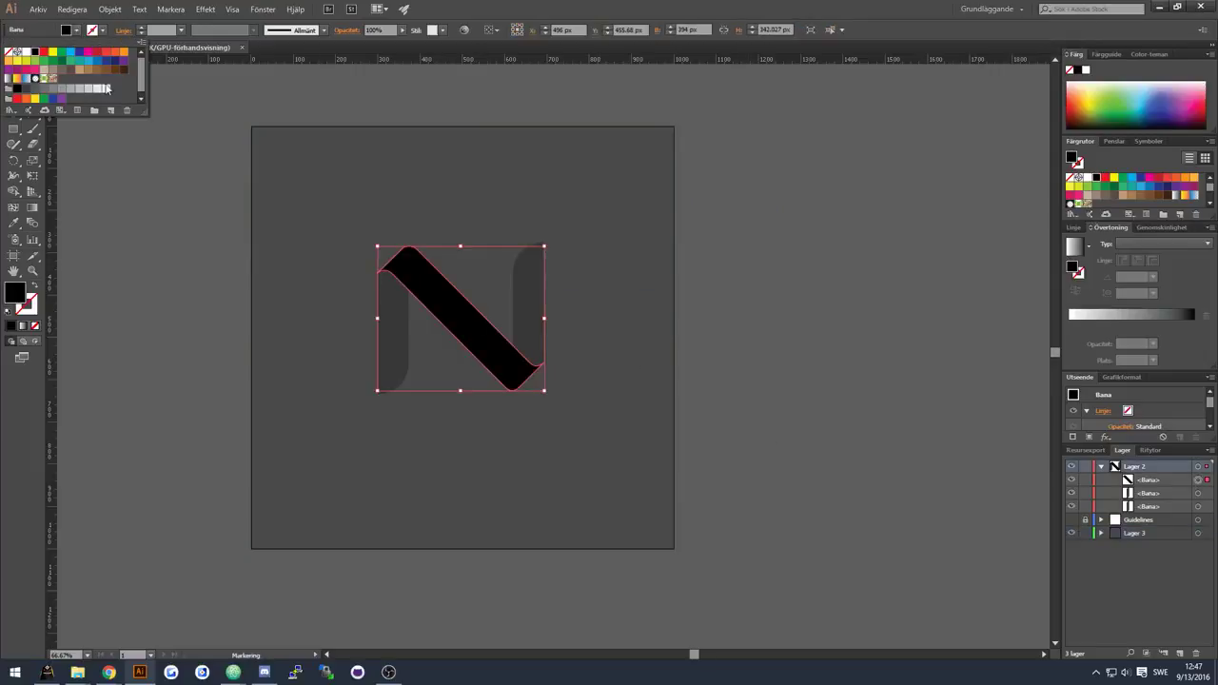
pyautogui.click(35, 53)
pyautogui.click(393, 342)
pyautogui.click(445, 177)
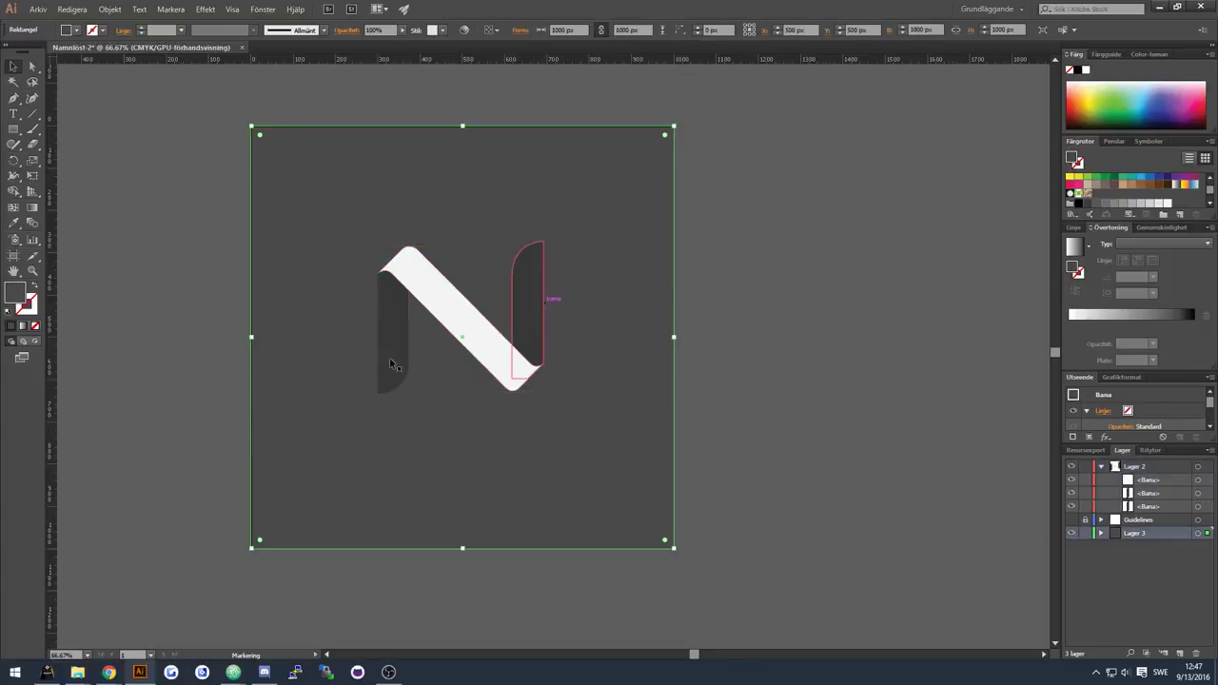
# Step: Fill the right stem with a white-to-black linear gradient at a -45° angle
pyautogui.scroll(1, 357, 291)
pyautogui.click(613, 304)
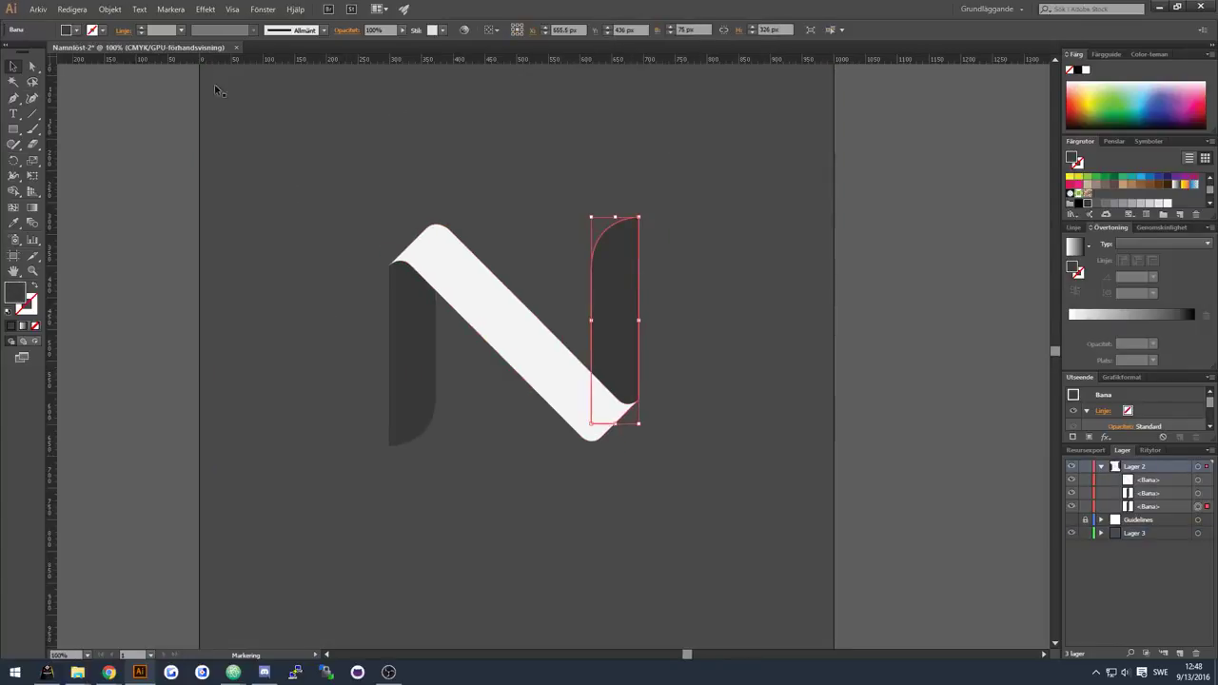
pyautogui.click(76, 31)
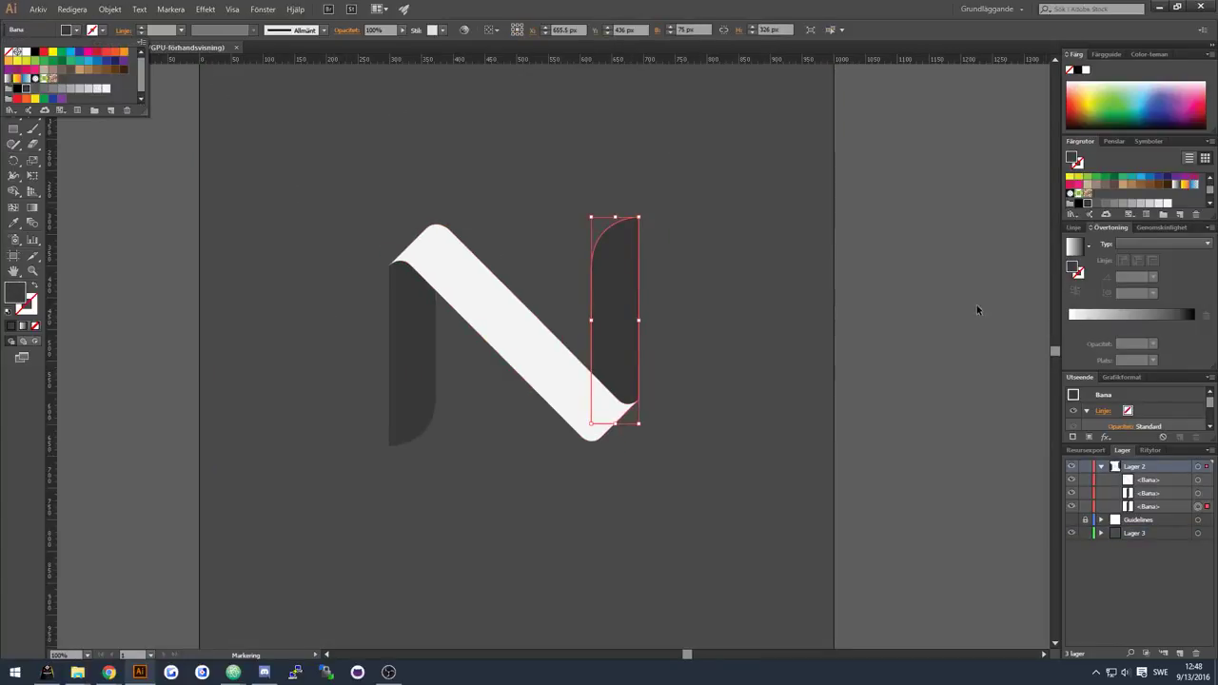
pyautogui.click(1073, 248)
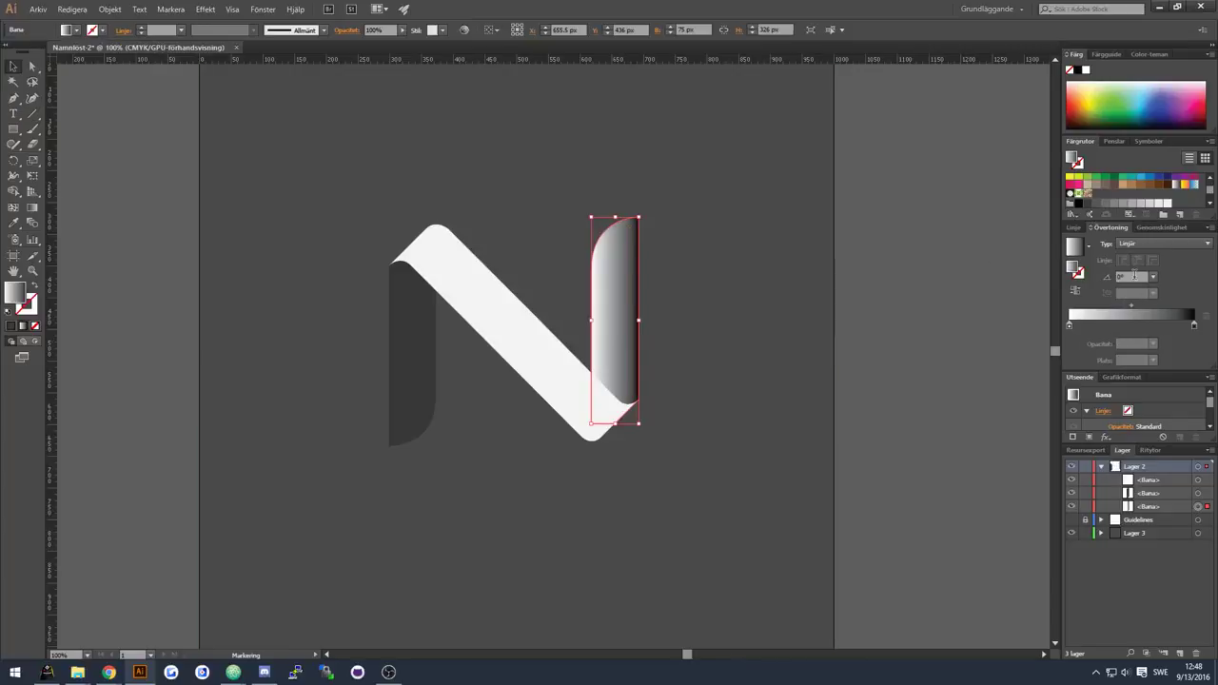
pyautogui.write('45')
pyautogui.press('Return')
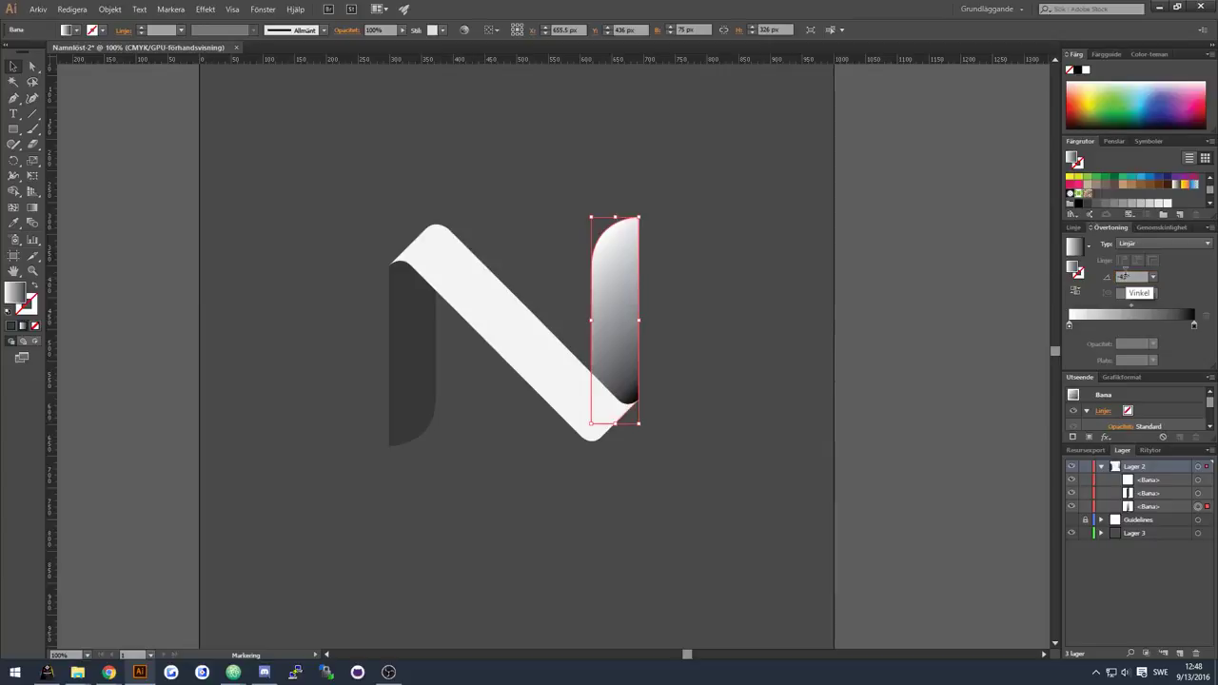
pyautogui.click(679, 399)
# Step: Fill the left stem with a white-to-black linear gradient at 97° and set the right stem's gradient angle to -61°
pyautogui.click(415, 376)
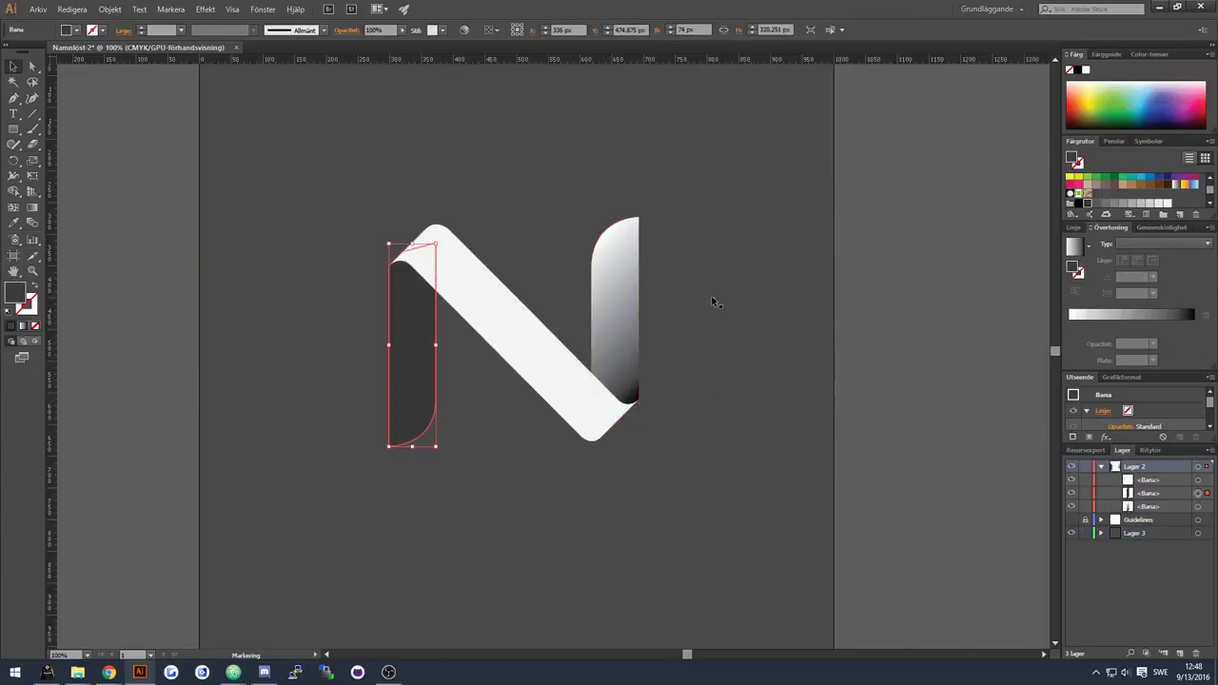
pyautogui.click(1130, 311)
pyautogui.write('45')
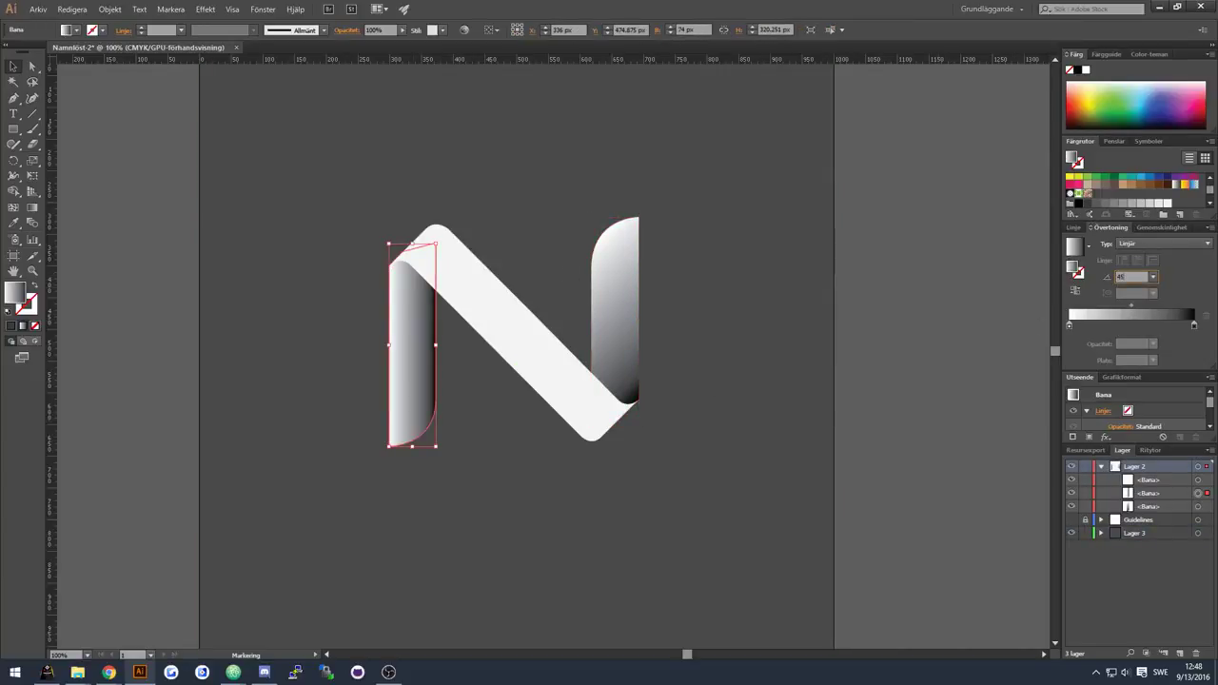
pyautogui.press('Return')
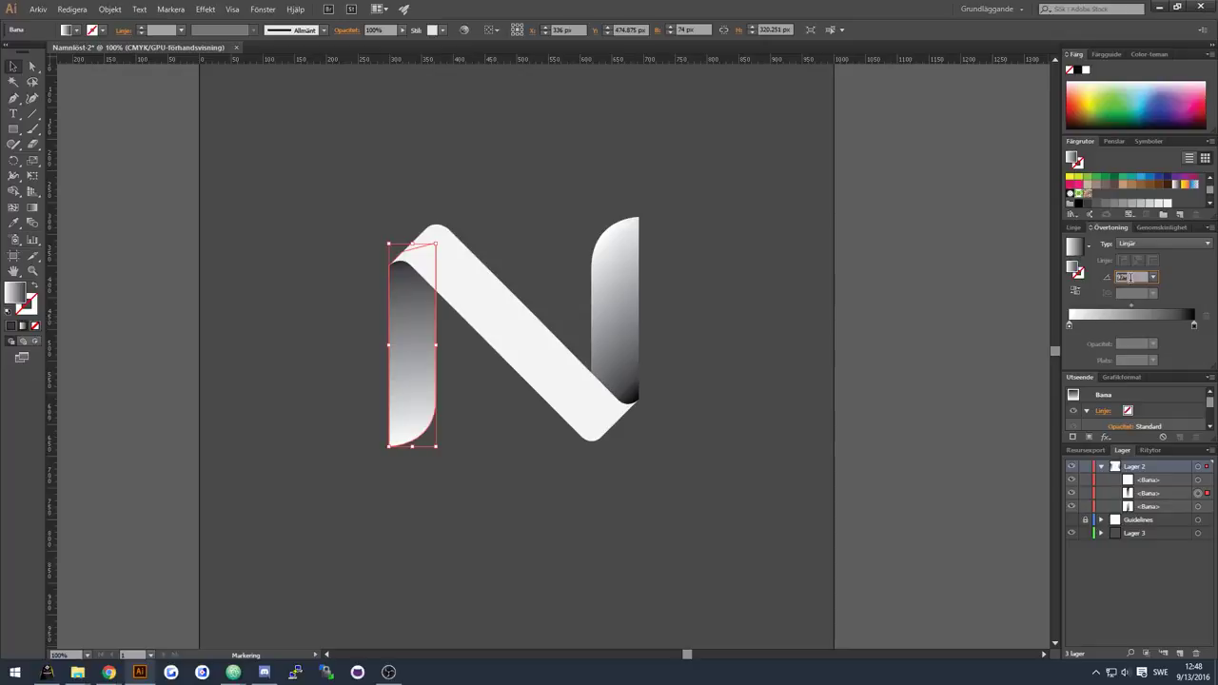
pyautogui.click(620, 332)
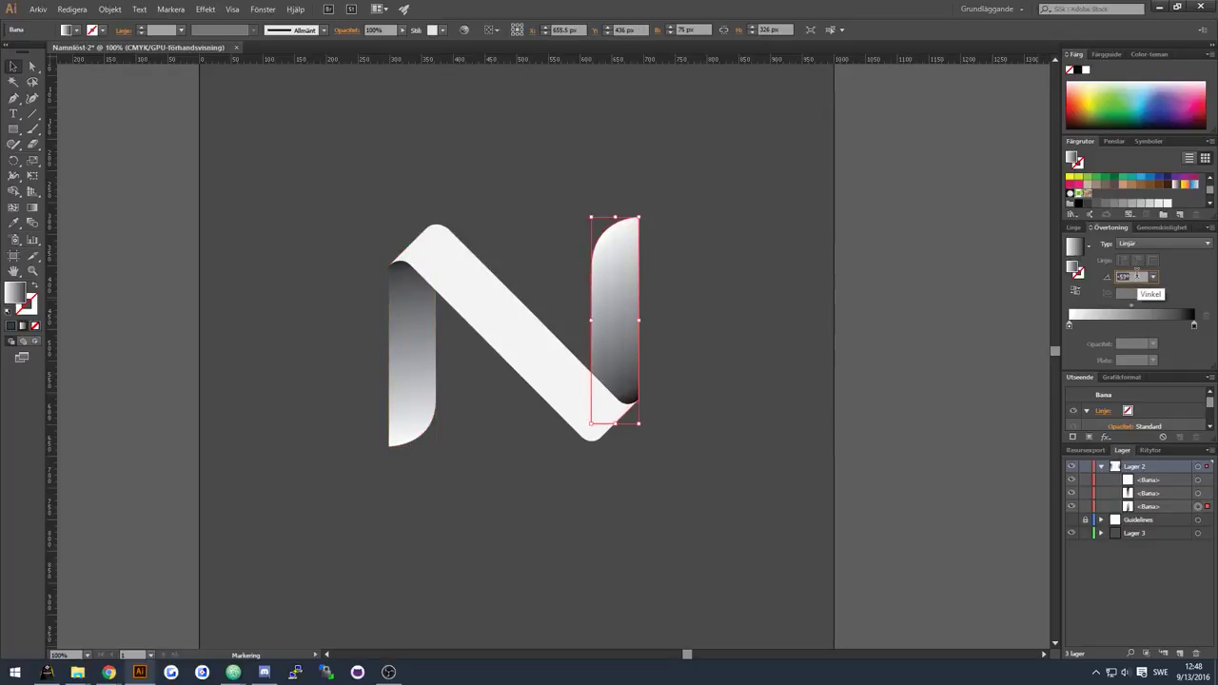
pyautogui.click(580, 333)
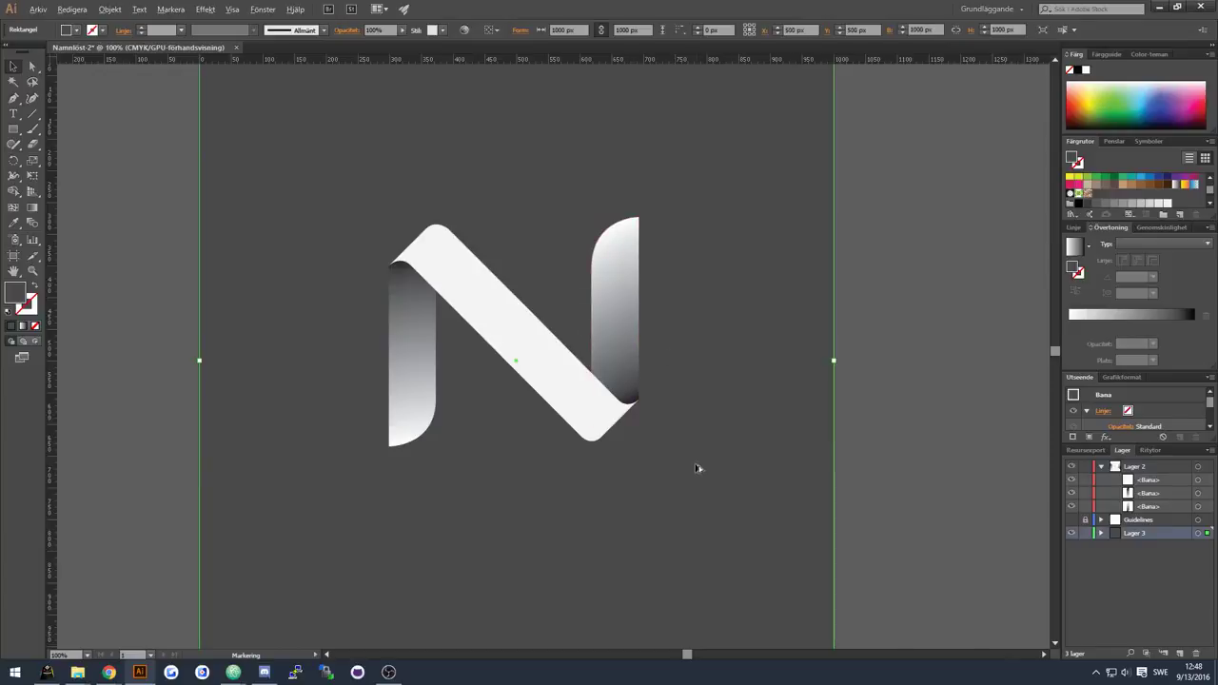
# Step: Move the right stem's lower outer corner point outward, in line with the diagonal bar's edge, to about X 703 px
pyautogui.scroll(3, 681, 443)
pyautogui.click(545, 282)
pyautogui.scroll(2, 585, 167)
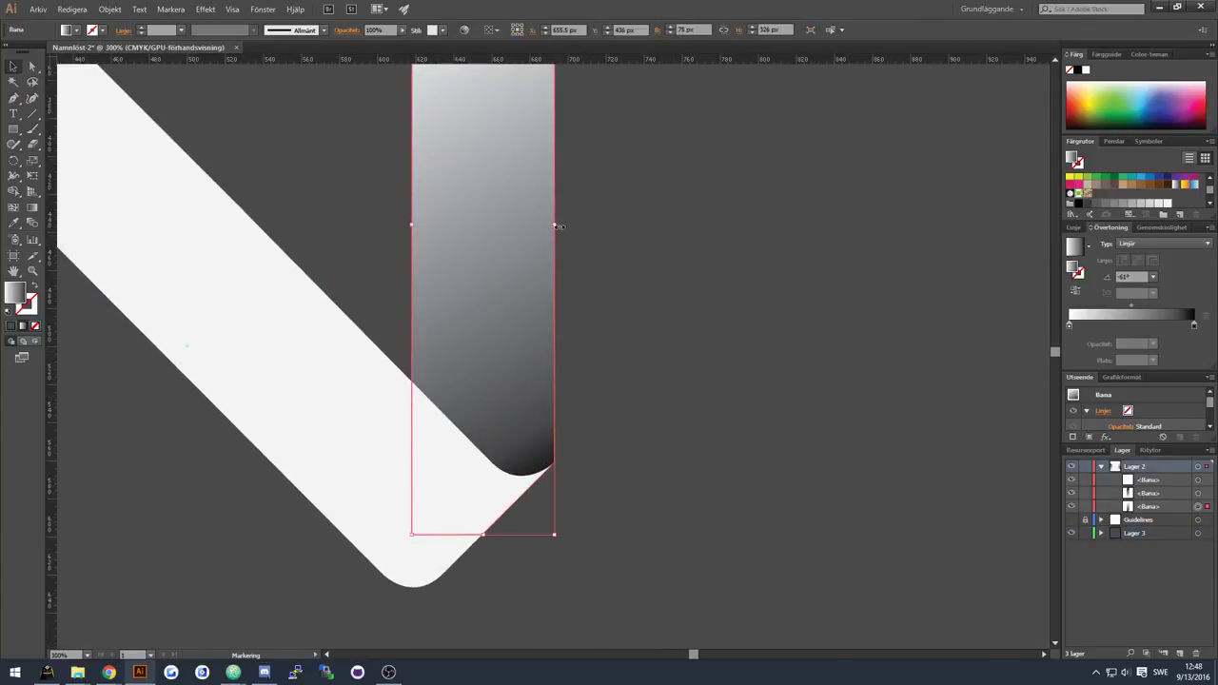
pyautogui.moveTo(559, 227); pyautogui.dragTo(565, 226)
pyautogui.hotkey('ctrl', 'z')
pyautogui.press('a')
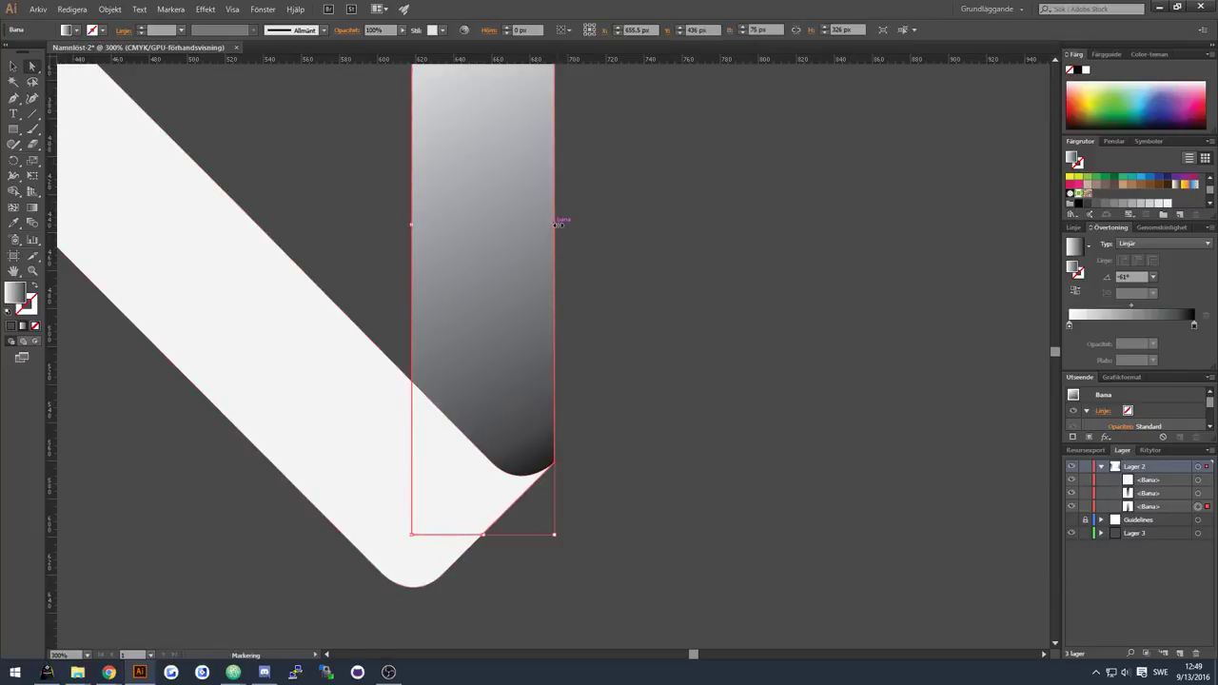
pyautogui.press('a')
pyautogui.moveTo(556, 464); pyautogui.dragTo(574, 446)
pyautogui.hotkey('ctrl', 'z')
pyautogui.hotkey('ctrl', 'z')
# Step: Move the right stem's upper outer corner point outward to about X 703 px so the outer edge is vertical
pyautogui.scroll(5, 609, 321)
pyautogui.moveTo(559, 163); pyautogui.dragTo(574, 166)
pyautogui.scroll(-4, 622, 175)
pyautogui.click(615, 284)
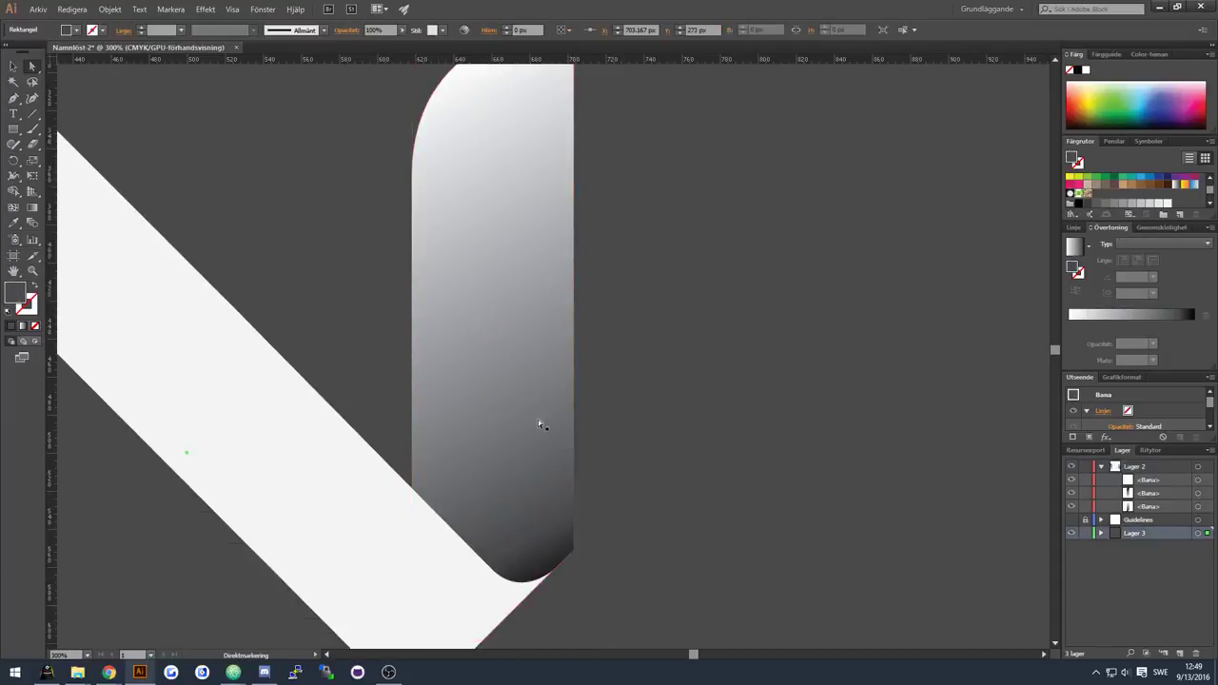
# Step: Draw a closed Pen tool shape over the right stem's lower outer corner, curving from the bar's fold up to the stem's edge
pyautogui.scroll(-3, 689, 383)
pyautogui.press('p')
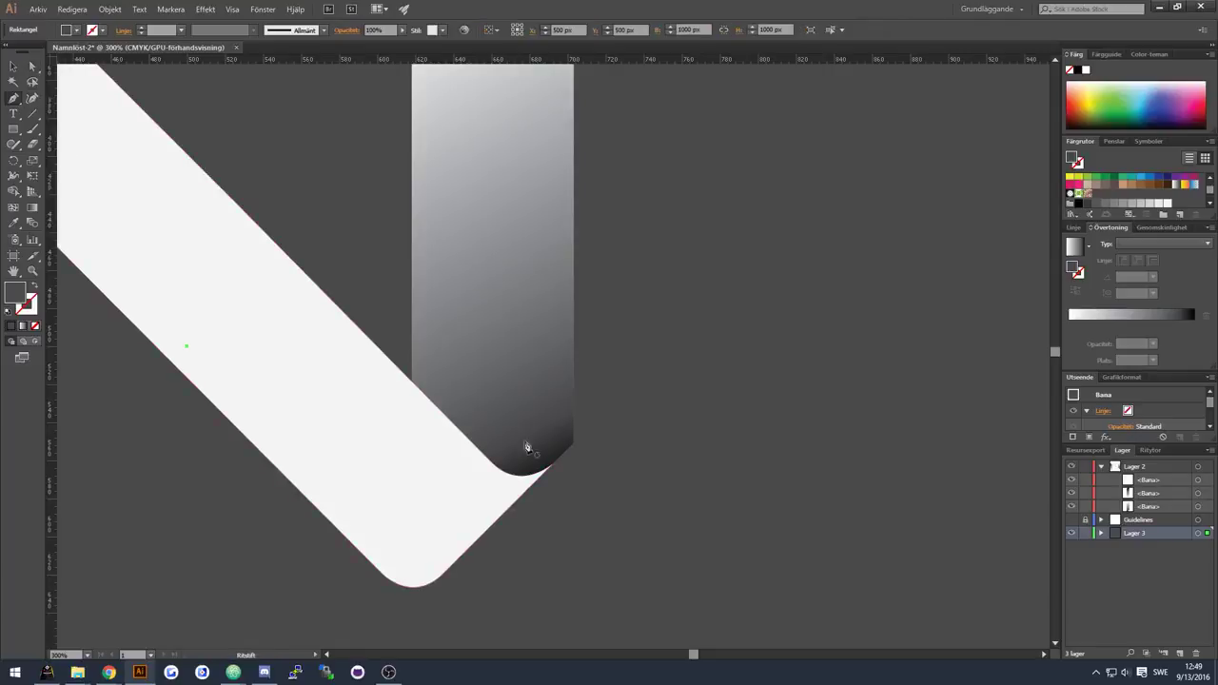
pyautogui.click(504, 515)
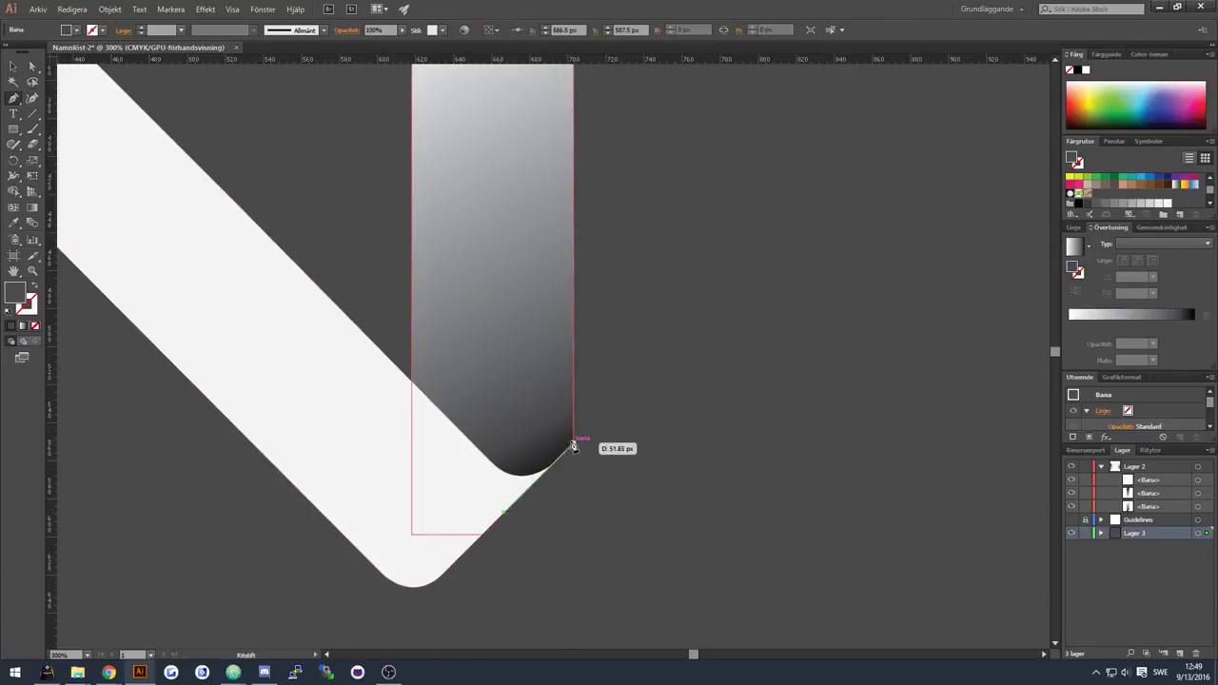
pyautogui.click(553, 465)
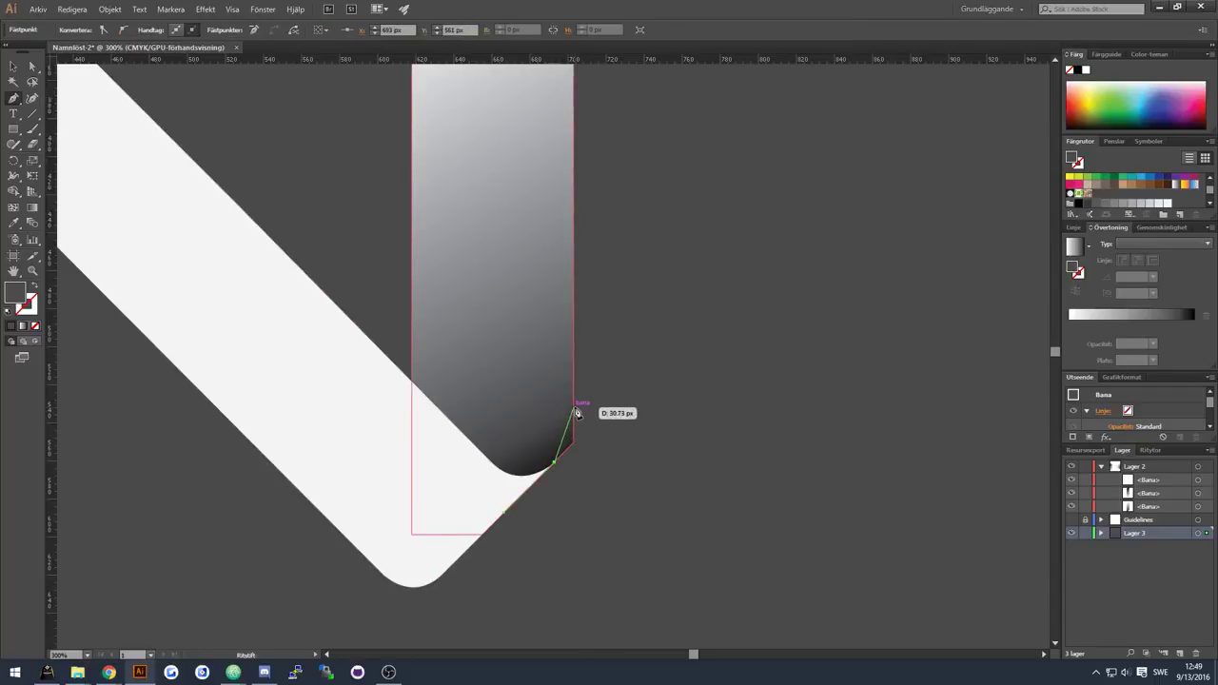
pyautogui.click(574, 373)
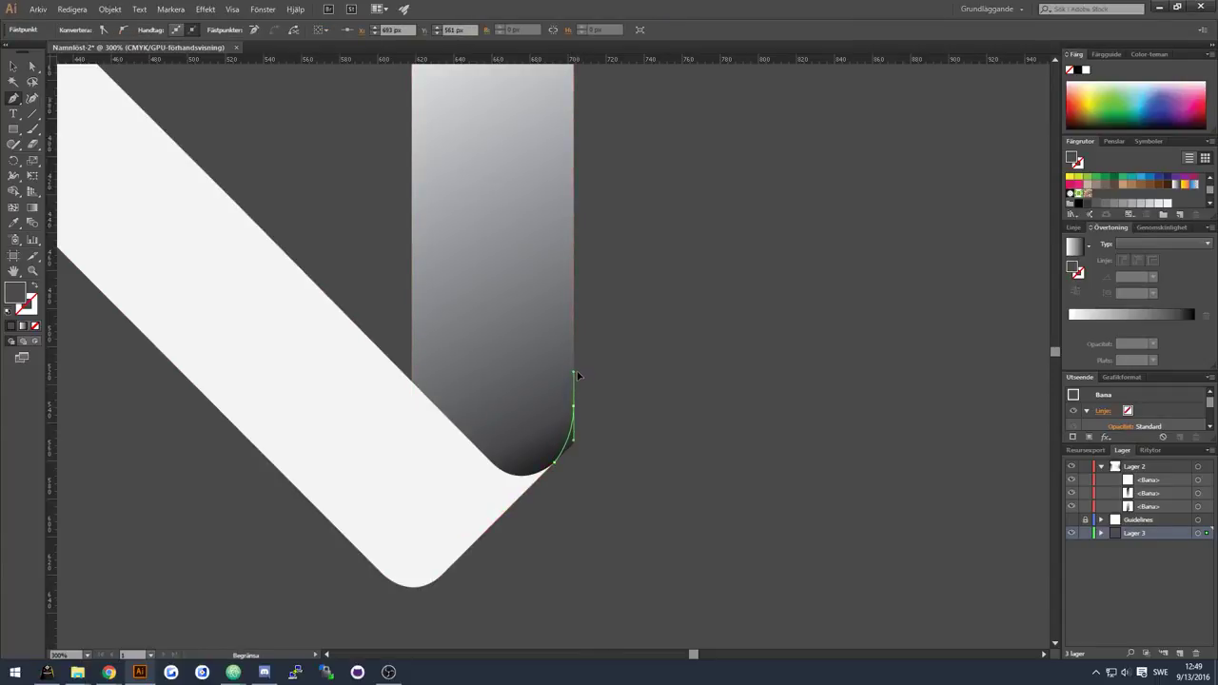
pyautogui.click(598, 354)
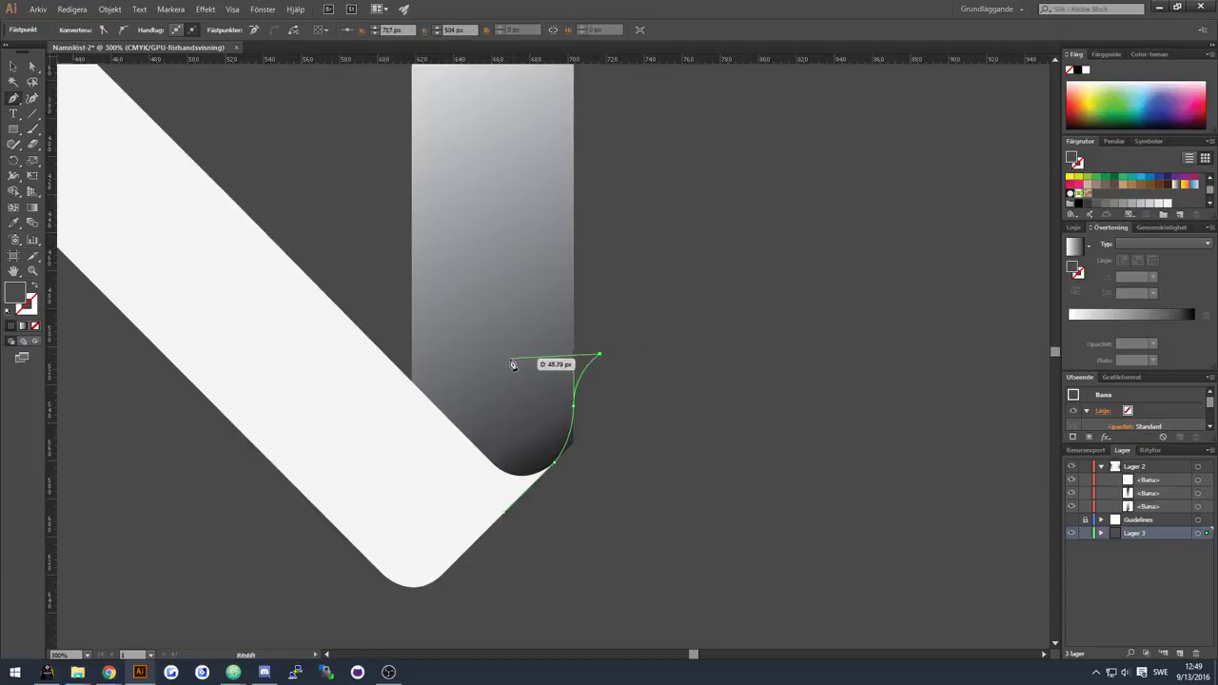
pyautogui.click(500, 371)
pyautogui.click(469, 458)
pyautogui.click(502, 516)
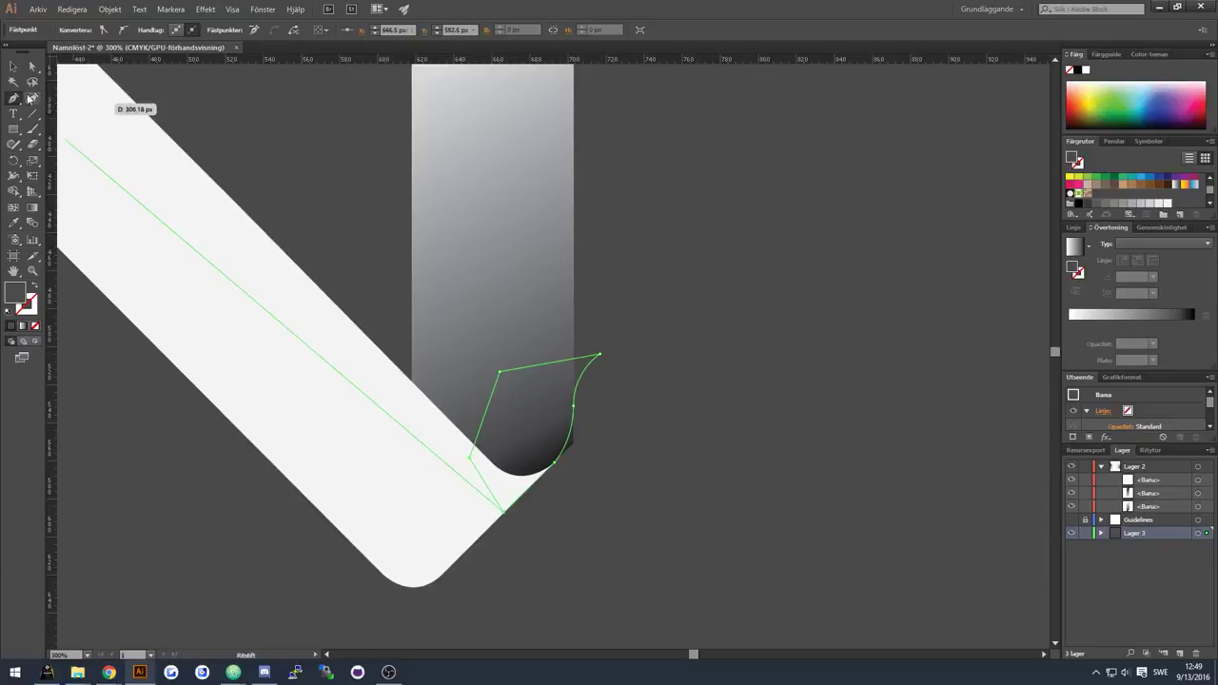
# Step: Cut off the right stem's sharp lower corner outside the curved shape with the Shape Builder tool
pyautogui.click(13, 66)
pyautogui.click(562, 398)
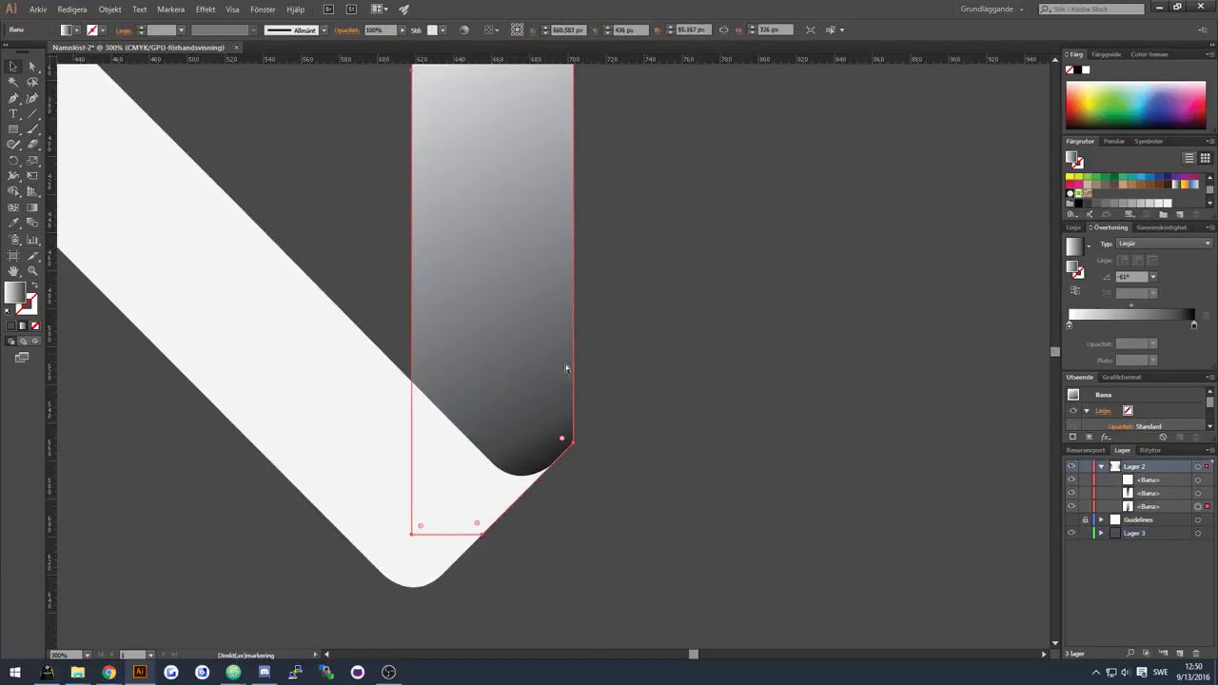
pyautogui.keyDown('ctrl'); pyautogui.keyDown('shift'); pyautogui.click(587, 359); pyautogui.keyUp('shift'); pyautogui.keyUp('ctrl')
pyautogui.click(13, 191)
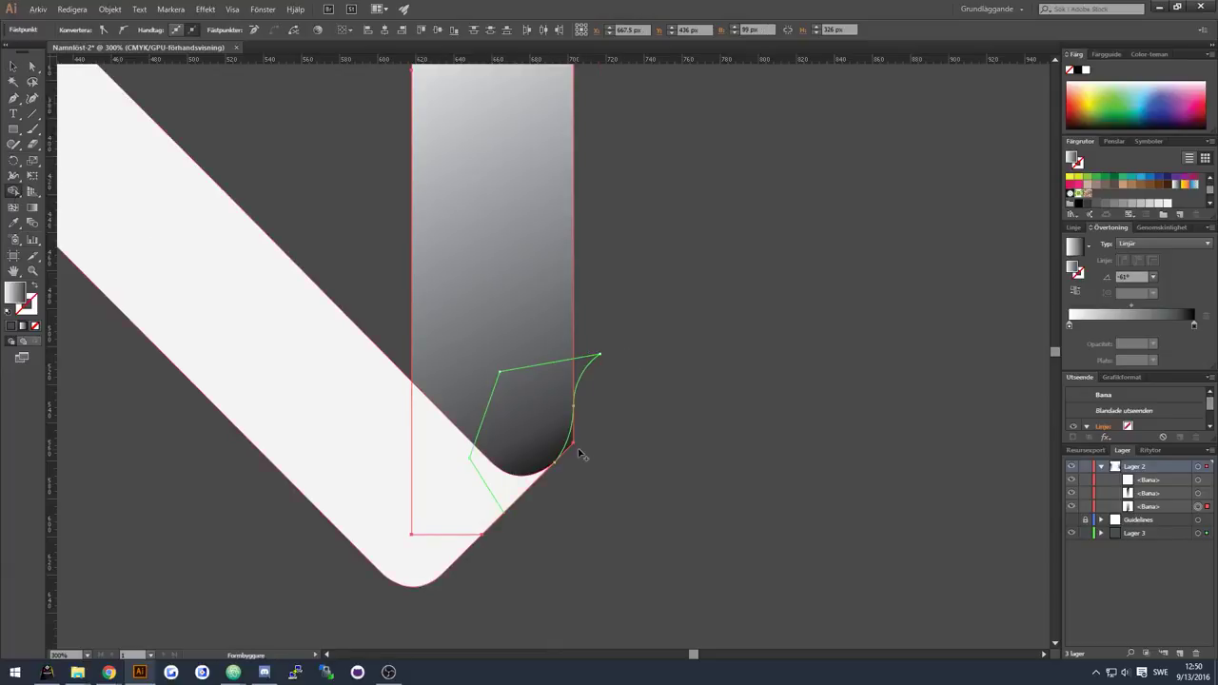
pyautogui.keyDown('alt'); pyautogui.click(570, 443); pyautogui.keyUp('alt')
pyautogui.click(14, 66)
pyautogui.click(591, 521)
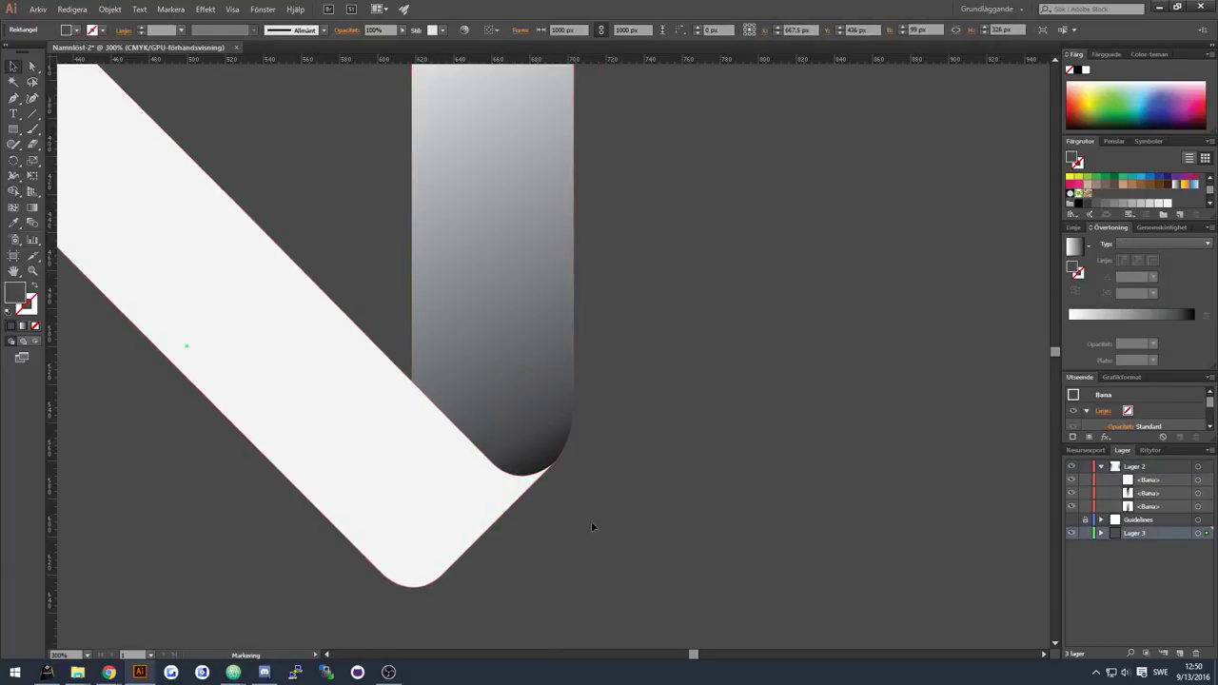
# Step: Widen the left stem by moving its upper and lower outer corner points outward to about X 291 px
pyautogui.hscroll(1, 496, 528)
pyautogui.hscroll(-4, 496, 528)
pyautogui.scroll(-2, 370, 481)
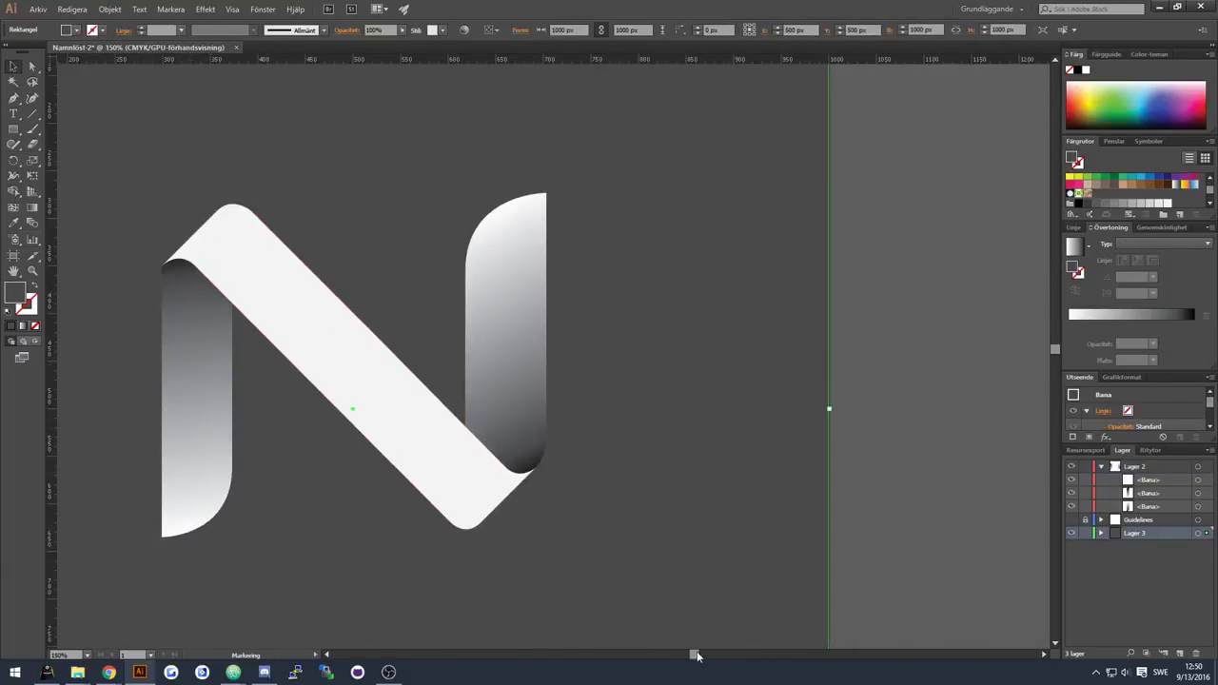
pyautogui.moveTo(697, 654); pyautogui.dragTo(686, 654)
pyautogui.scroll(1, 465, 334)
pyautogui.scroll(-1, 465, 334)
pyautogui.click(32, 66)
pyautogui.click(484, 217)
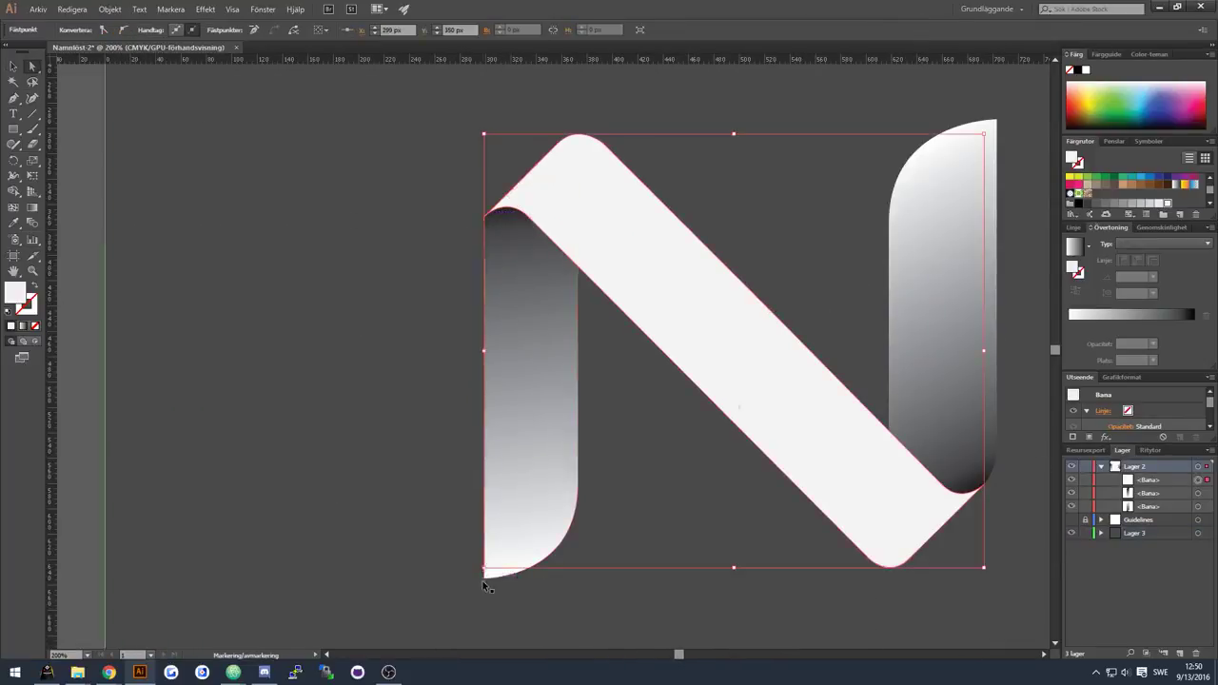
pyautogui.keyDown('ctrl'); pyautogui.keyDown('shift'); pyautogui.click(483, 579); pyautogui.keyUp('shift'); pyautogui.keyUp('ctrl')
pyautogui.moveTo(483, 356); pyautogui.dragTo(484, 219)
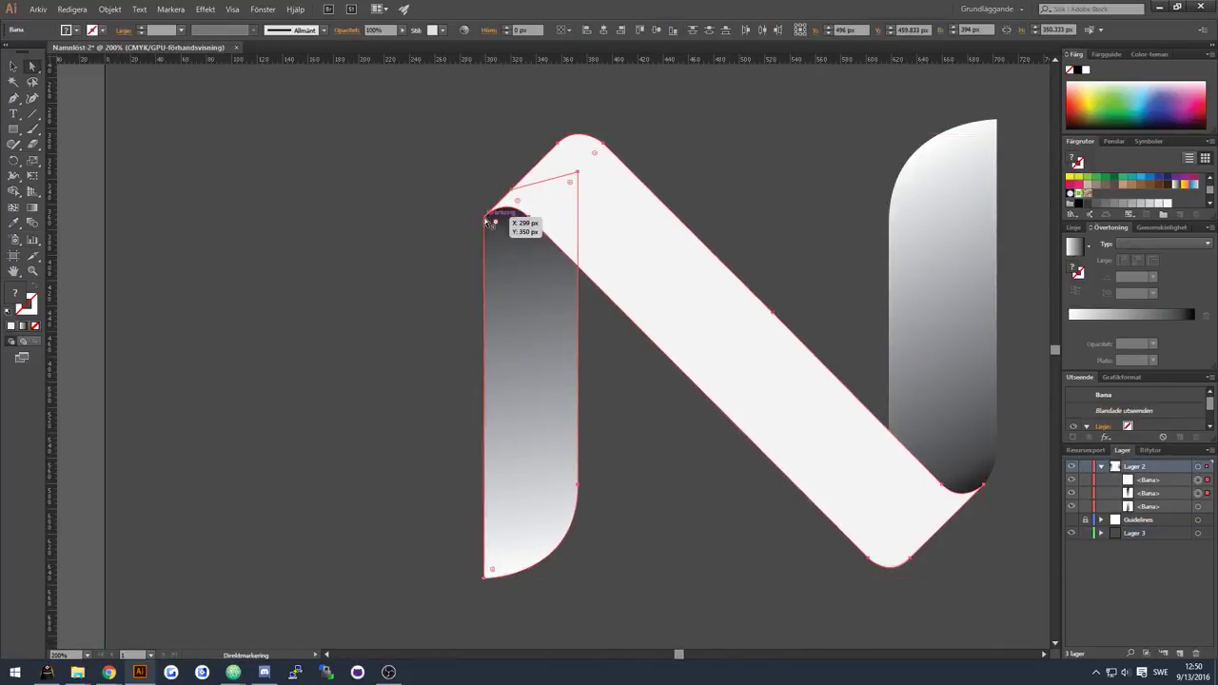
pyautogui.click(486, 222)
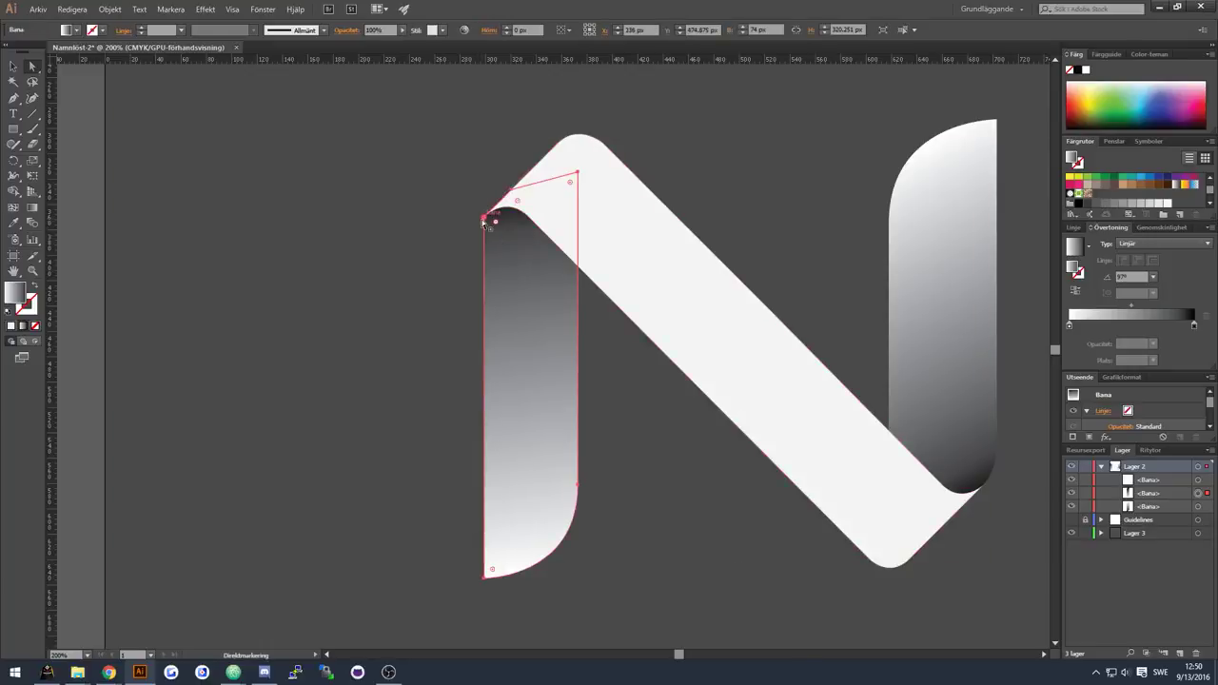
pyautogui.moveTo(484, 219); pyautogui.dragTo(473, 227)
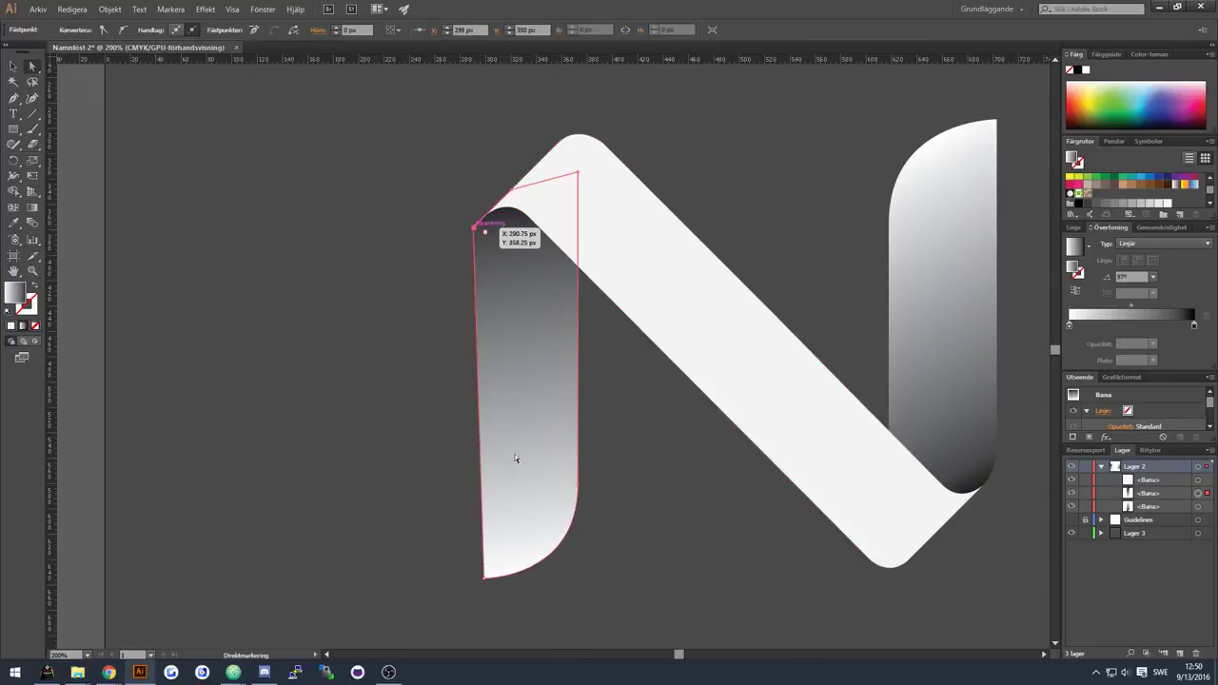
pyautogui.moveTo(483, 577); pyautogui.dragTo(473, 577)
pyautogui.click(440, 443)
# Step: Draw a closed Pen tool shape over the left stem's upper outer corner, curving from the bar's fold down to the stem's edge
pyautogui.scroll(2, 504, 239)
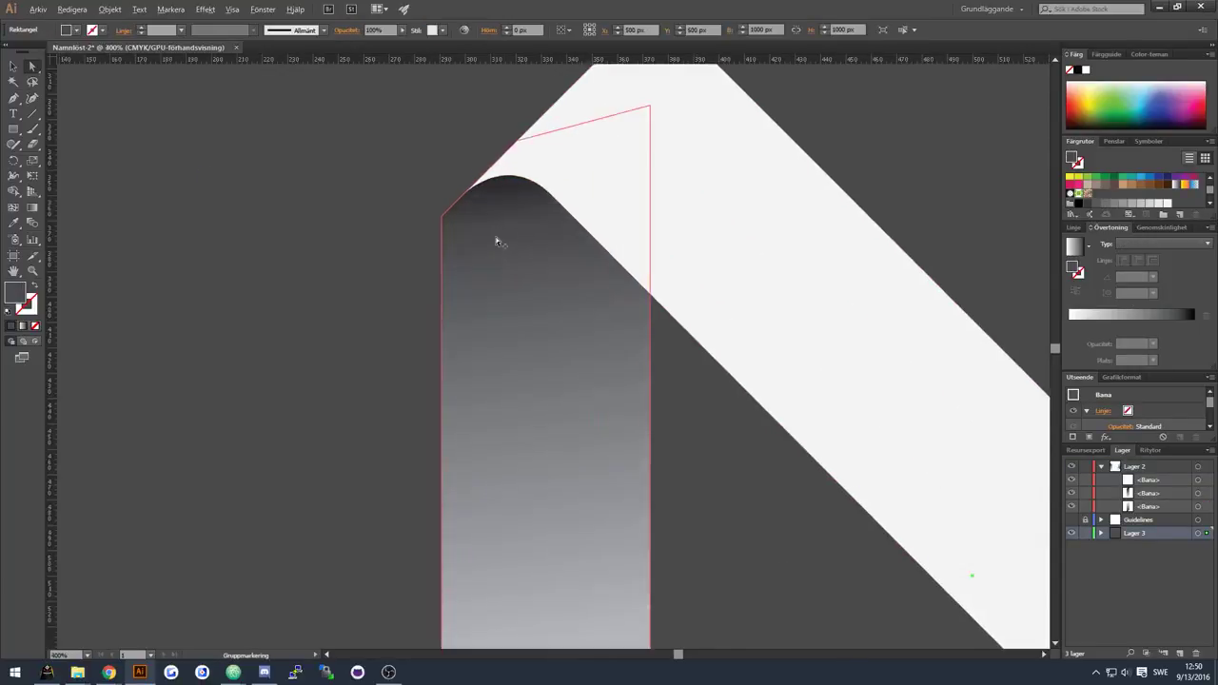
pyautogui.scroll(4, 498, 240)
pyautogui.click(14, 98)
pyautogui.click(530, 226)
pyautogui.click(444, 311)
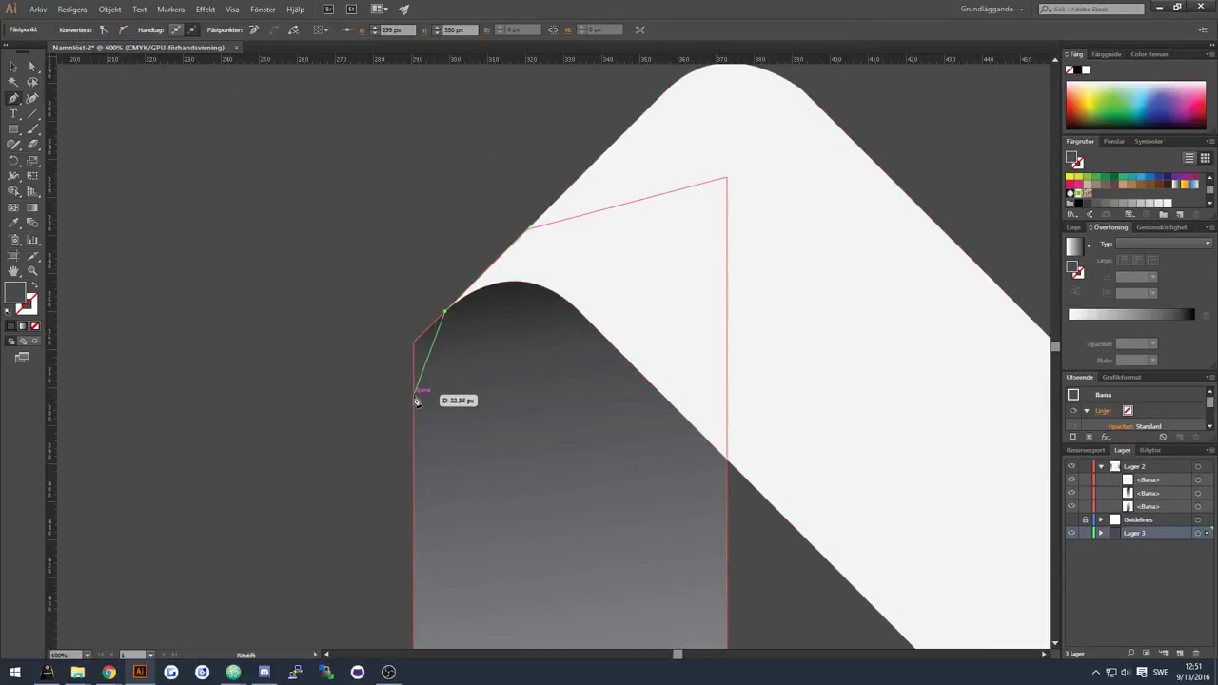
pyautogui.moveTo(413, 396); pyautogui.dragTo(412, 457)
pyautogui.click(389, 479)
pyautogui.click(469, 490)
pyautogui.click(574, 306)
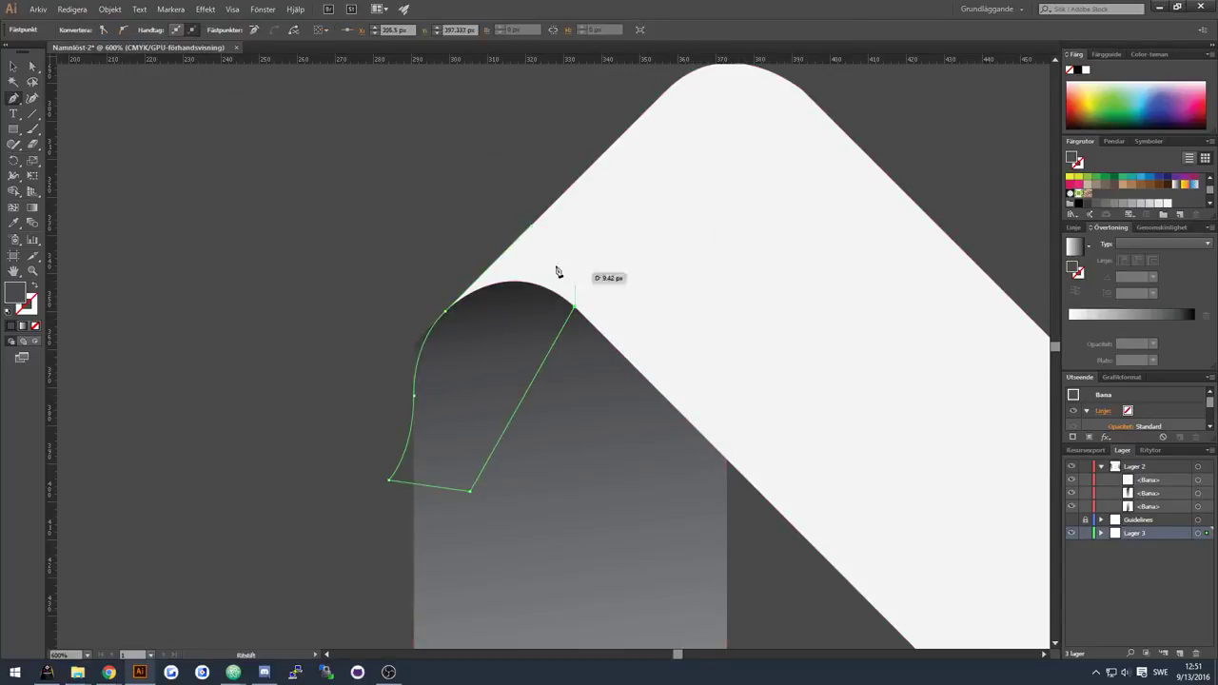
pyautogui.press('a')
# Step: Select the left stem and the curved shape, and cut off the stem's sharp upper corner with the Shape Builder tool
pyautogui.click(411, 393)
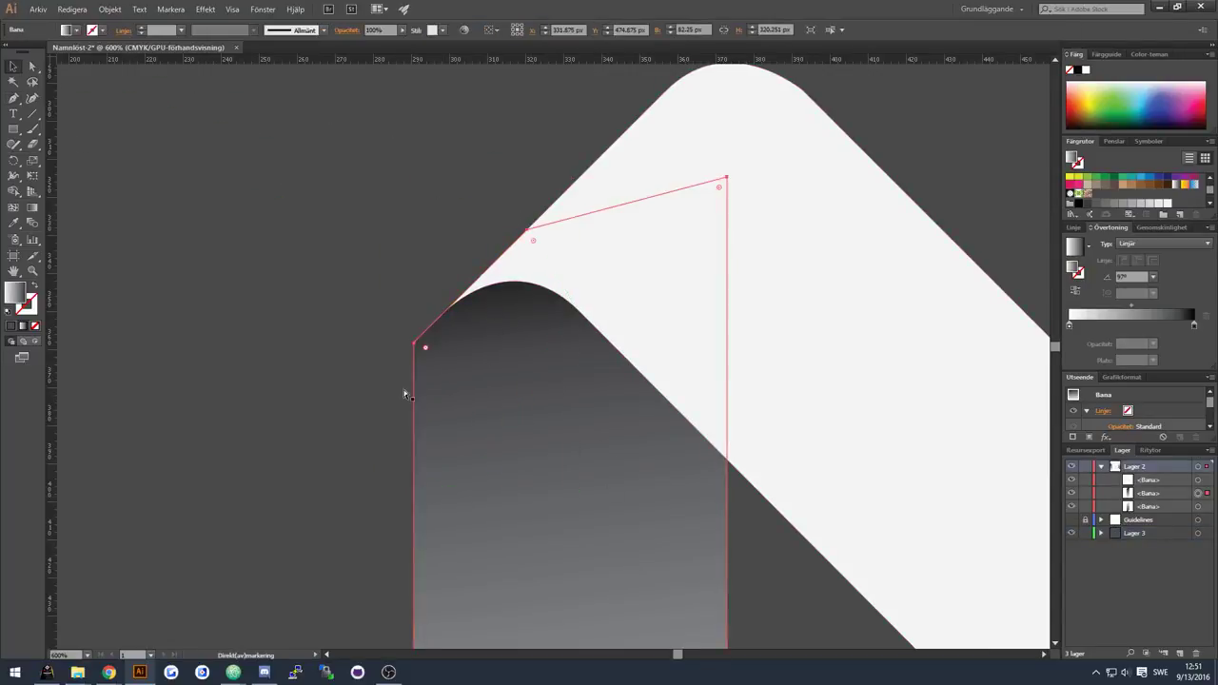
pyautogui.press('v')
pyautogui.click(421, 394)
pyautogui.click(461, 333)
pyautogui.click(391, 395)
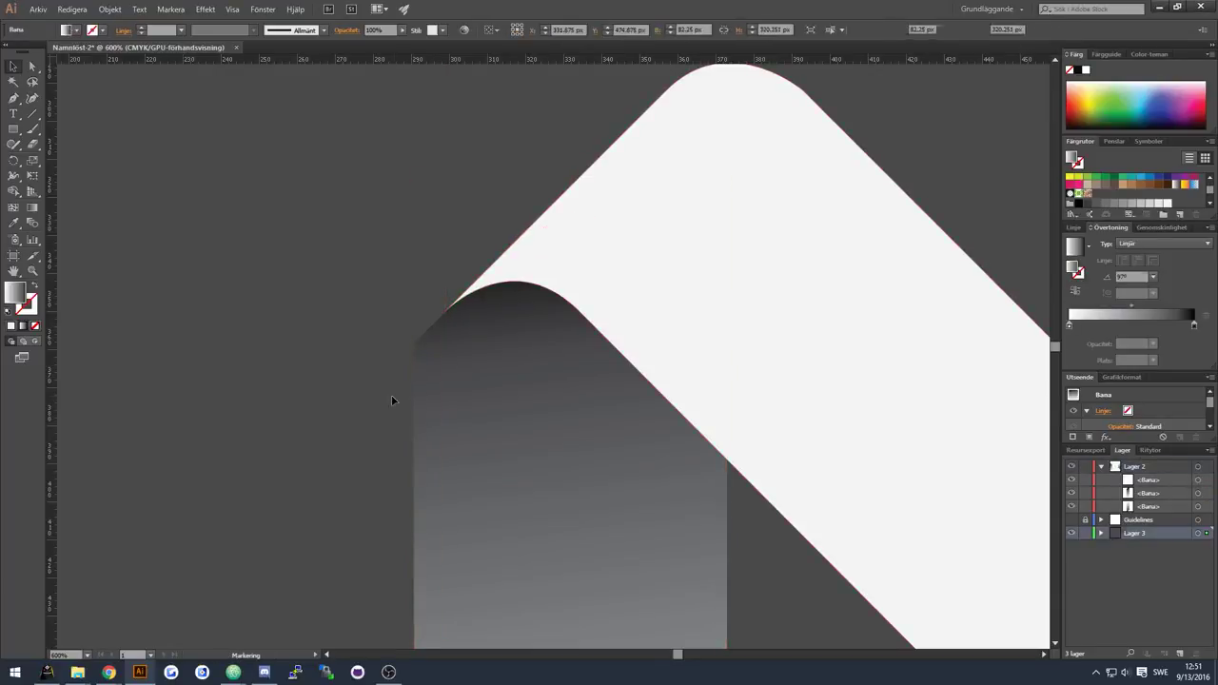
pyautogui.click(395, 476)
pyautogui.keyDown('shift'); pyautogui.click(414, 447); pyautogui.keyUp('shift')
pyautogui.hotkey('shift', 'm')
pyautogui.keyDown('alt'); pyautogui.click(415, 347); pyautogui.keyUp('alt')
pyautogui.press('v')
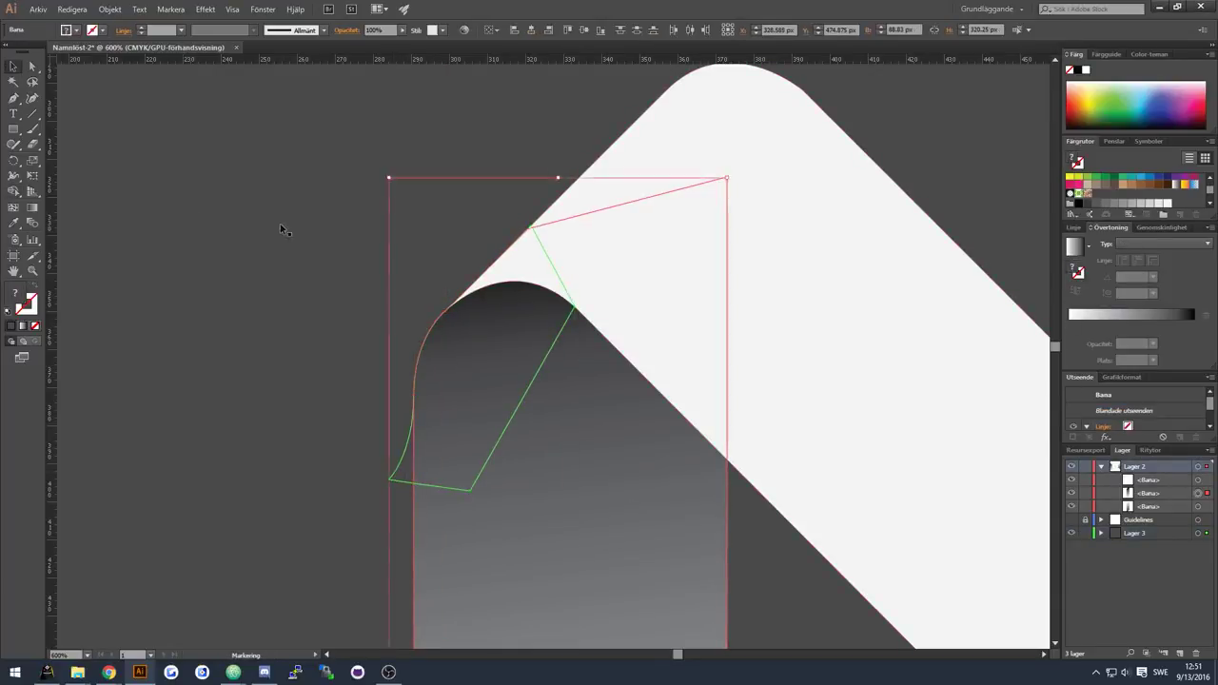
pyautogui.click(281, 226)
# Step: Lock the background layer Lager 3 and make the letter's layer Lager 2 active
pyautogui.scroll(-6, 350, 302)
pyautogui.scroll(1, 323, 306)
pyautogui.hscroll(-2, 551, 352)
pyautogui.click(954, 293)
pyautogui.click(1084, 533)
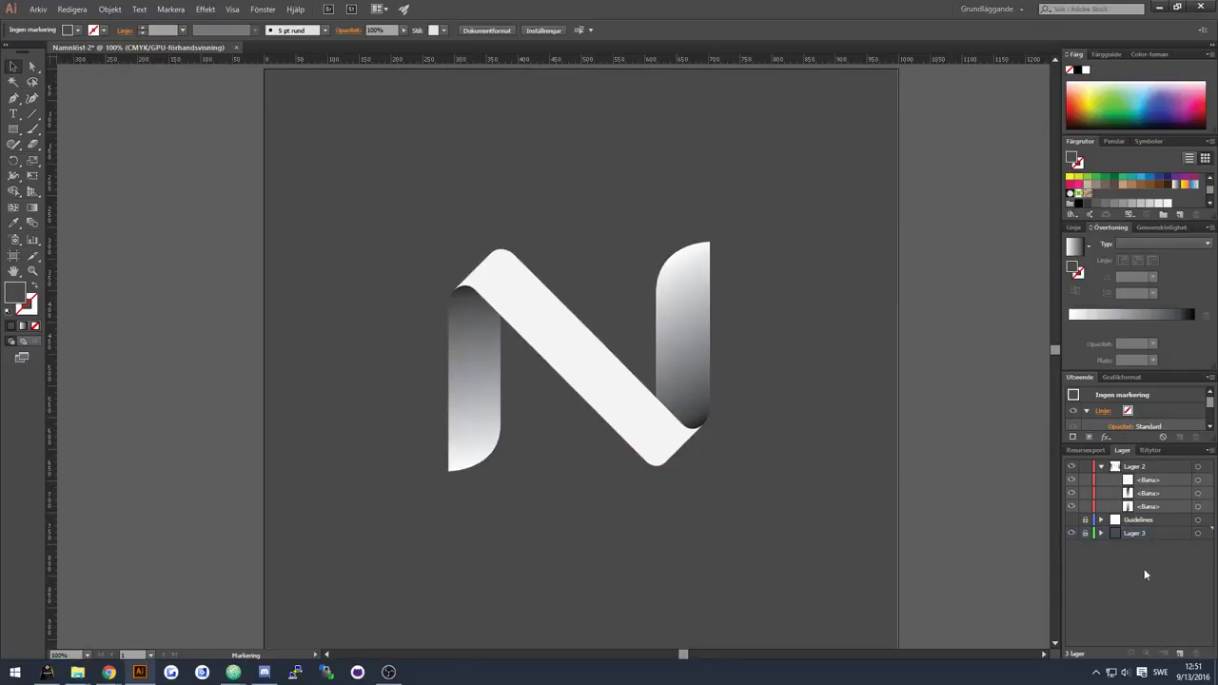
pyautogui.click(1158, 465)
# Step: Select all the letter's shapes, centre them vertically on the artboard and enlarge them proportionally from the centre
pyautogui.moveTo(416, 214); pyautogui.dragTo(794, 518)
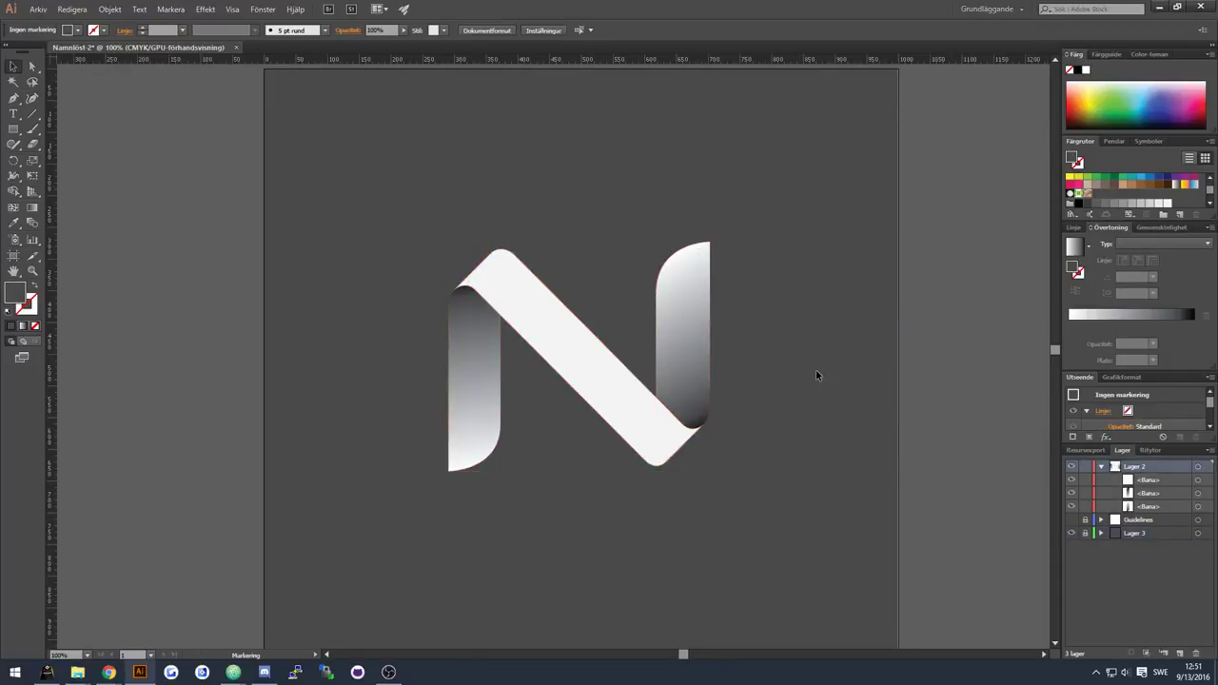
pyautogui.press('v')
pyautogui.hotkey('ctrl', '-')
pyautogui.moveTo(535, 355); pyautogui.dragTo(535, 375)
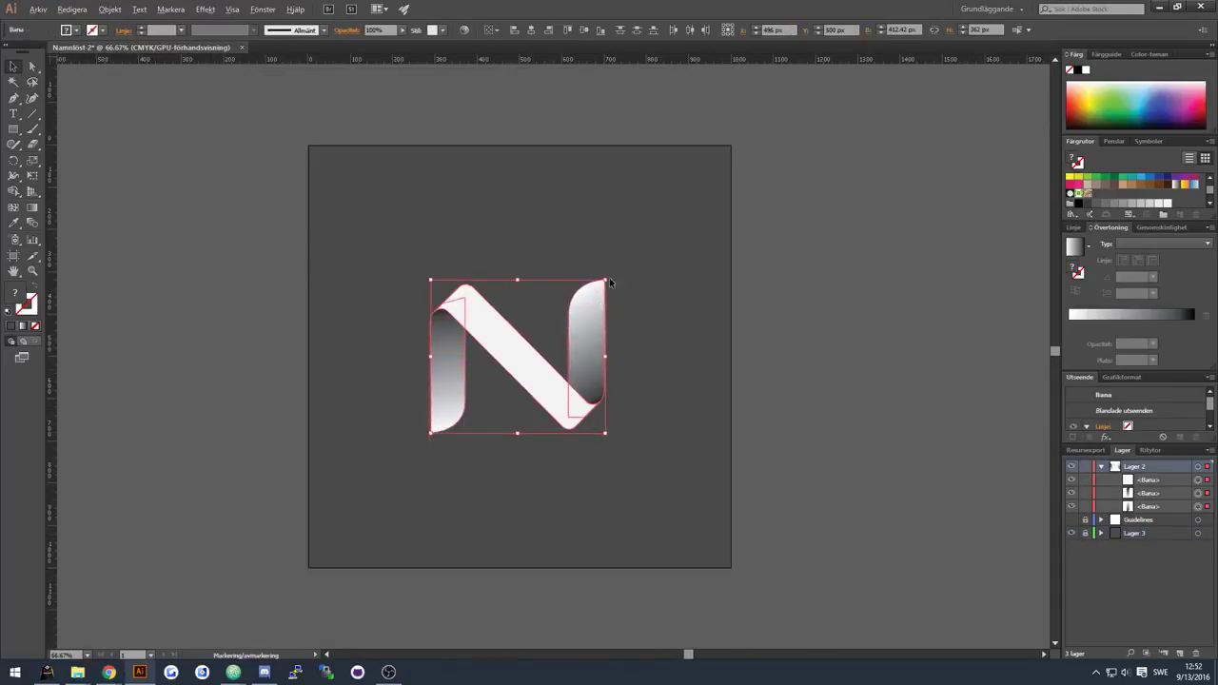
pyautogui.moveTo(606, 280); pyautogui.dragTo(632, 260)
pyautogui.click(829, 319)
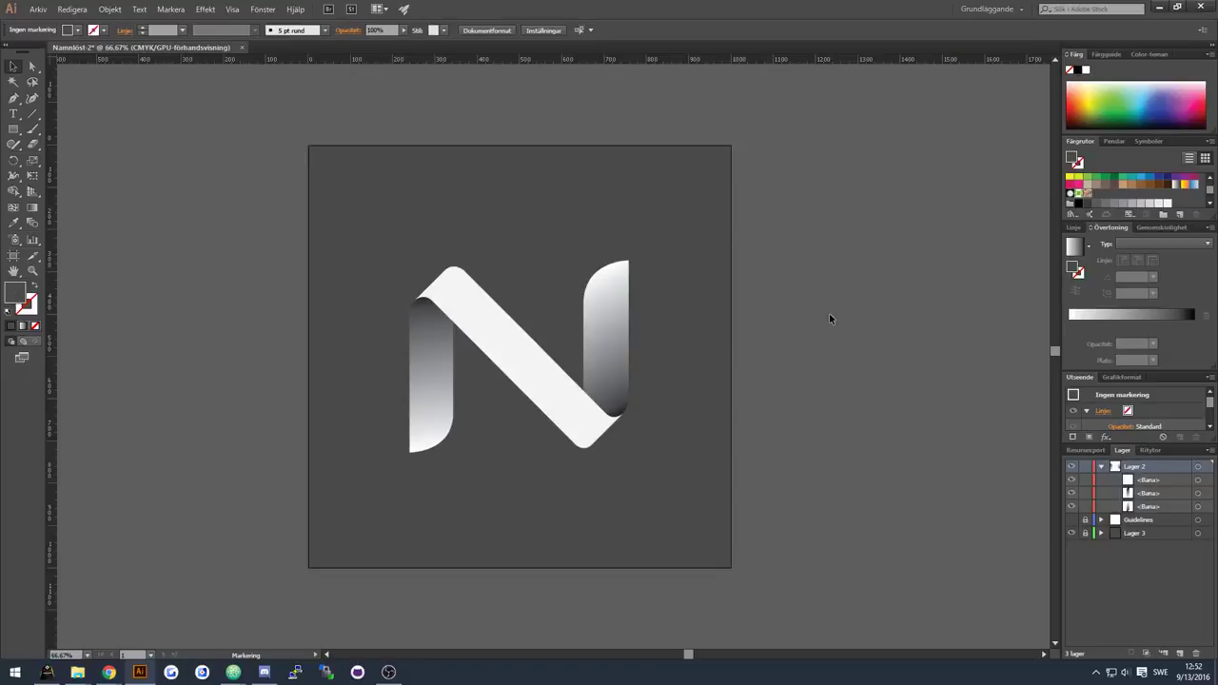